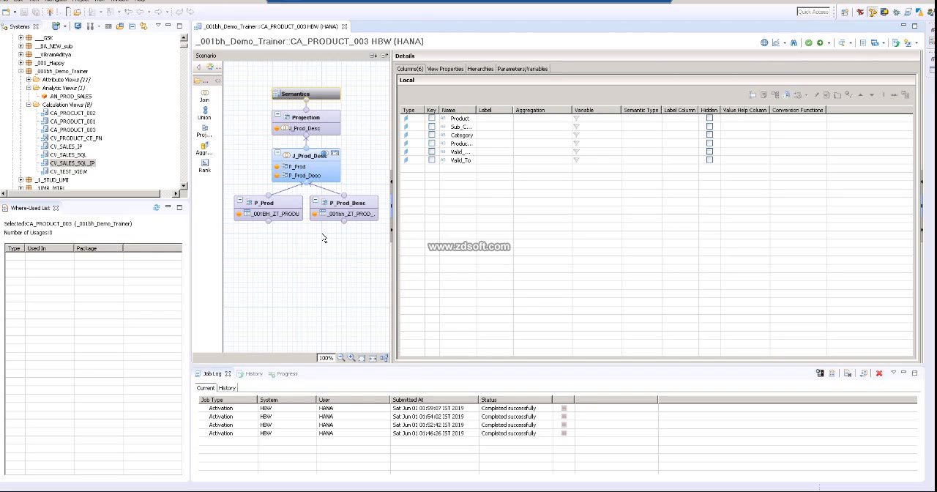
# Step: Open the calculation view CA_PRODUCT_001 and move the P_Product node further down to make room below Aggregation
pyautogui.doubleClick(85, 121)
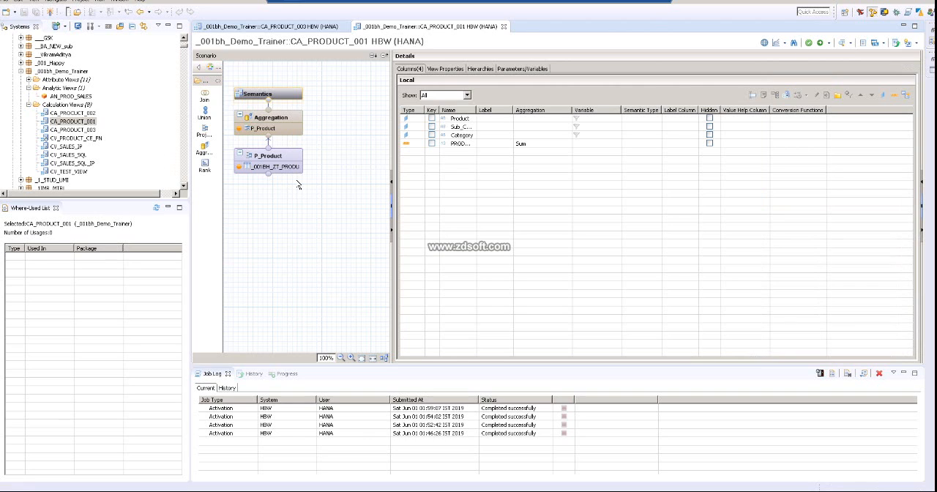
pyautogui.moveTo(280, 161)
pyautogui.moveTo(280, 161); pyautogui.dragTo(276, 244)
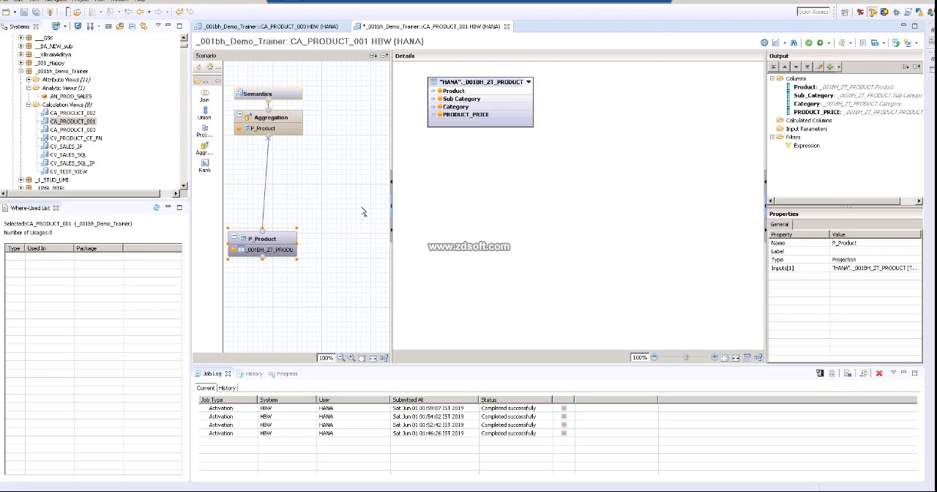
# Step: Add a new projection node to the scenario and place it beside and slightly above P_Product
pyautogui.rightClick(332, 198)
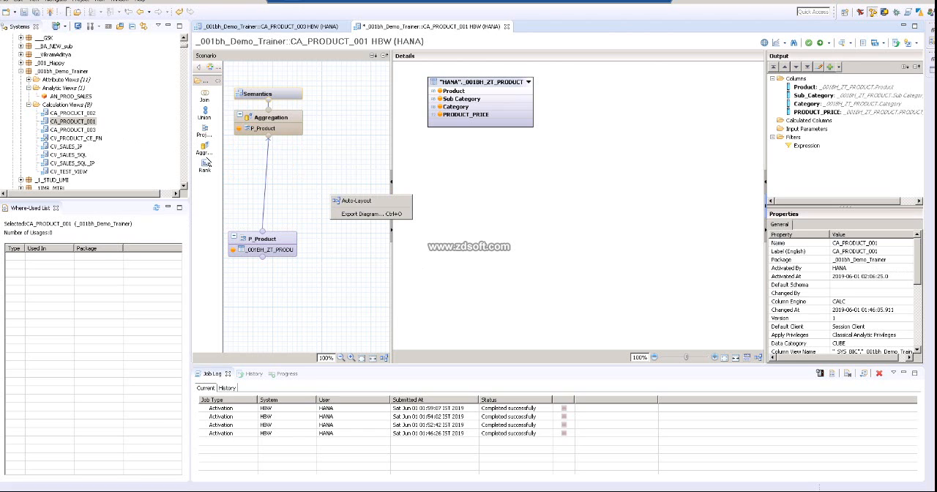
pyautogui.click(204, 131)
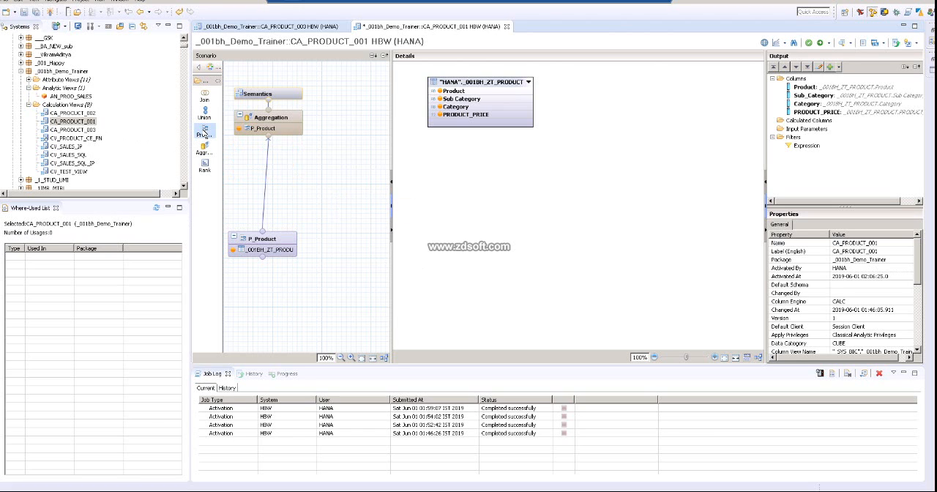
pyautogui.click(333, 194)
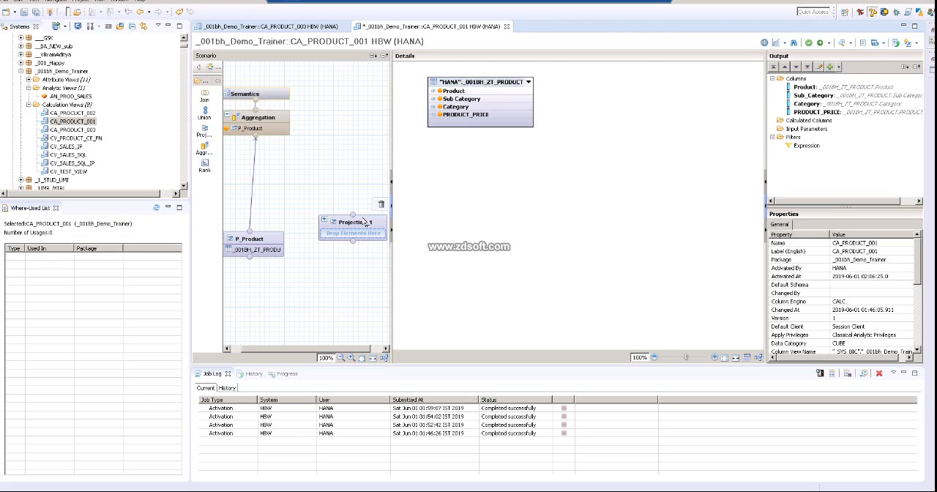
pyautogui.moveTo(362, 220); pyautogui.dragTo(336, 196)
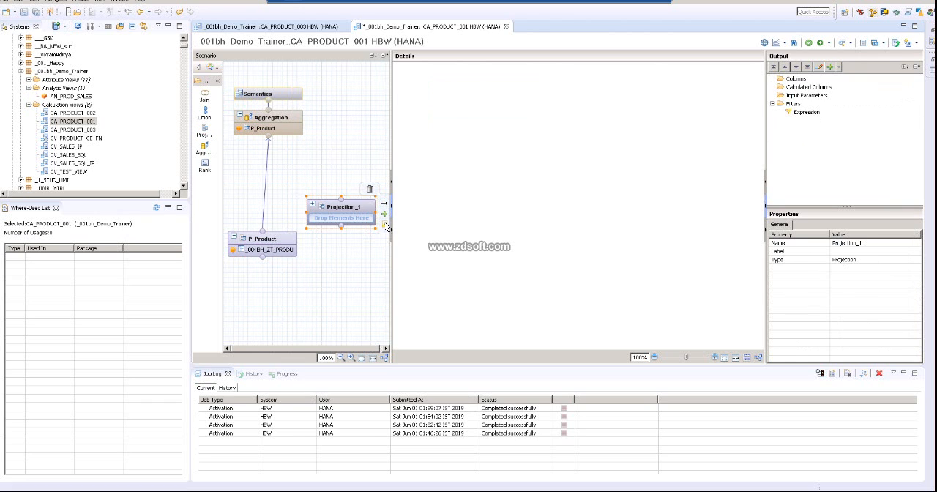
# Step: Search for zt_prod and add the table _001bh_ZT_PROD_DESC (HANA) to the new projection
pyautogui.click(384, 214)
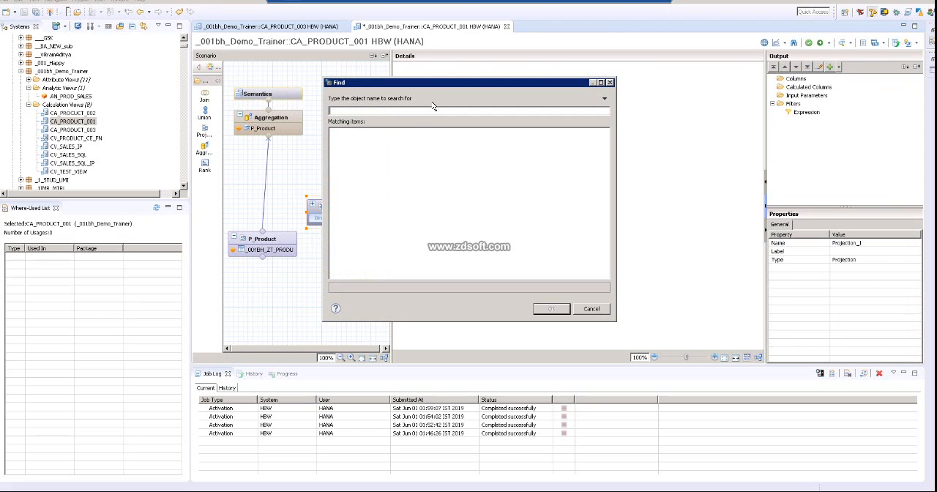
pyautogui.write('zt_pro')
pyautogui.write('d')
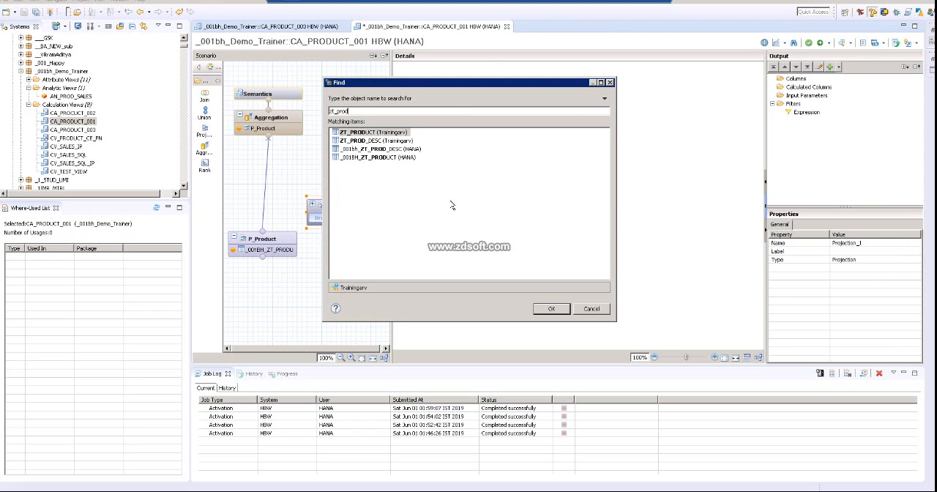
pyautogui.doubleClick(401, 149)
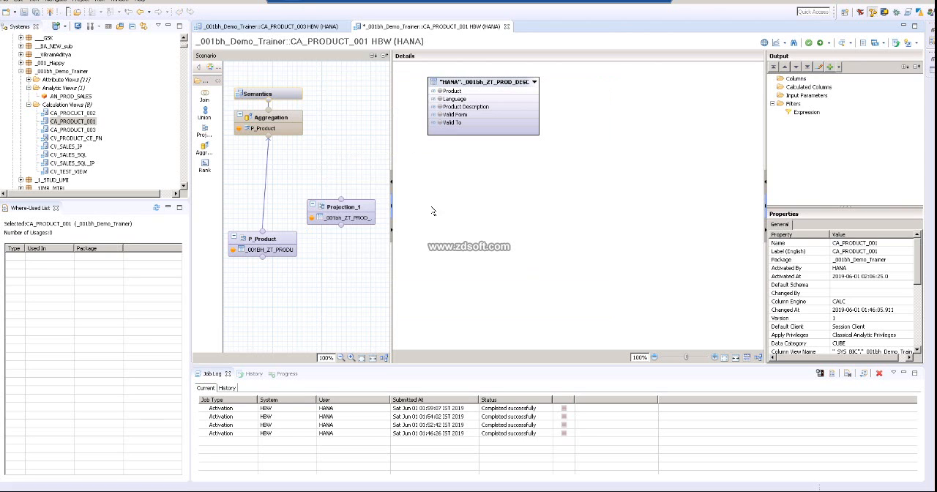
# Step: Add Product, Language, Product Description, Valid Form and Valid To to the new projection's output
pyautogui.click(440, 91)
pyautogui.click(439, 99)
pyautogui.click(439, 107)
pyautogui.click(440, 115)
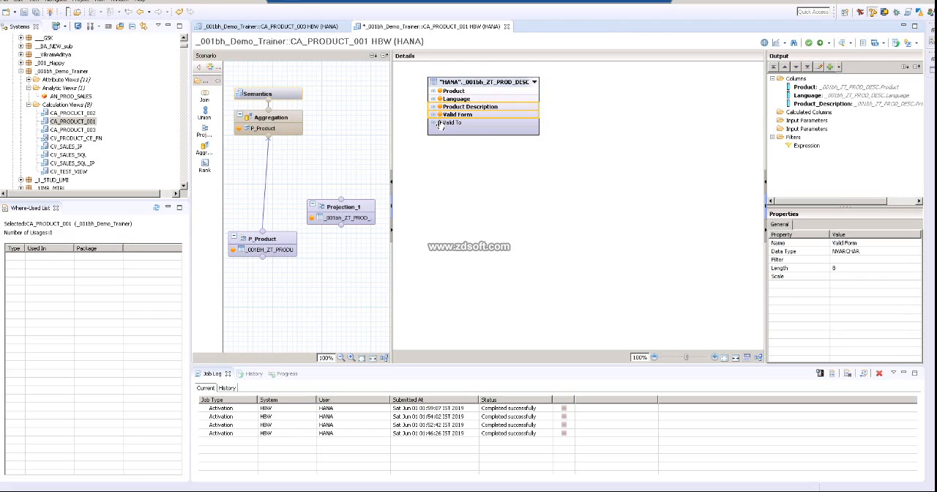
pyautogui.click(440, 123)
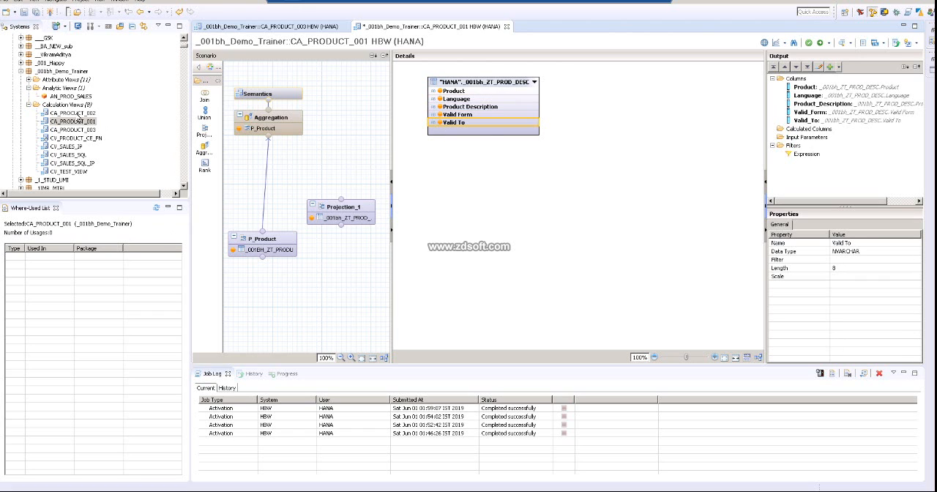
# Step: Insert a join node between P_Product and Aggregation and connect Projection_1 as its second input
pyautogui.click(267, 176)
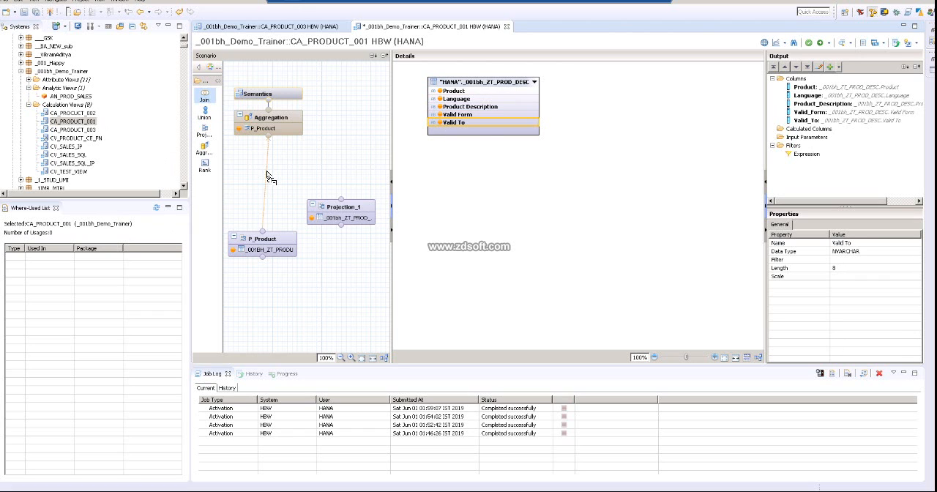
pyautogui.click(521, 253)
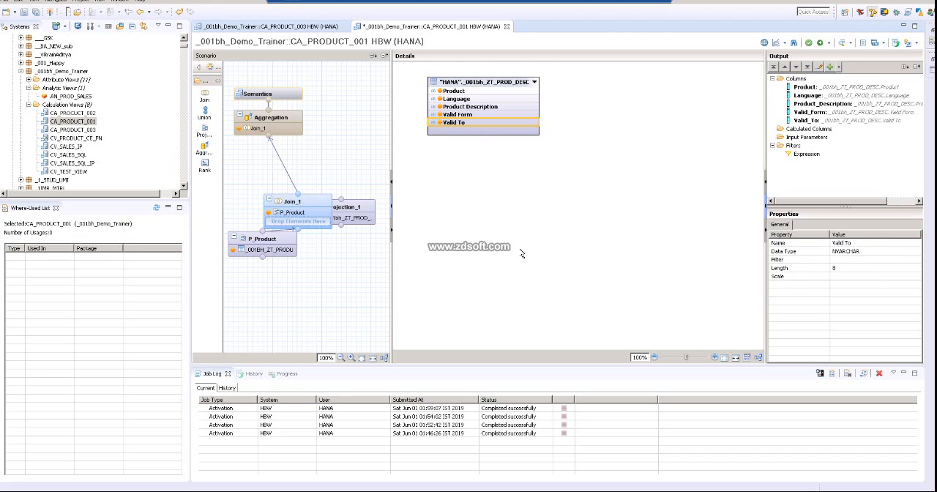
pyautogui.moveTo(303, 213); pyautogui.dragTo(298, 159)
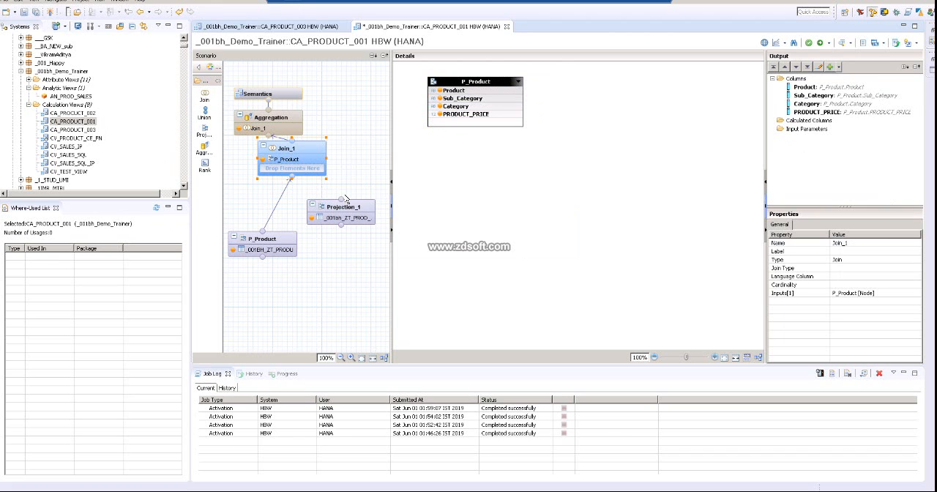
pyautogui.moveTo(343, 200); pyautogui.dragTo(297, 183)
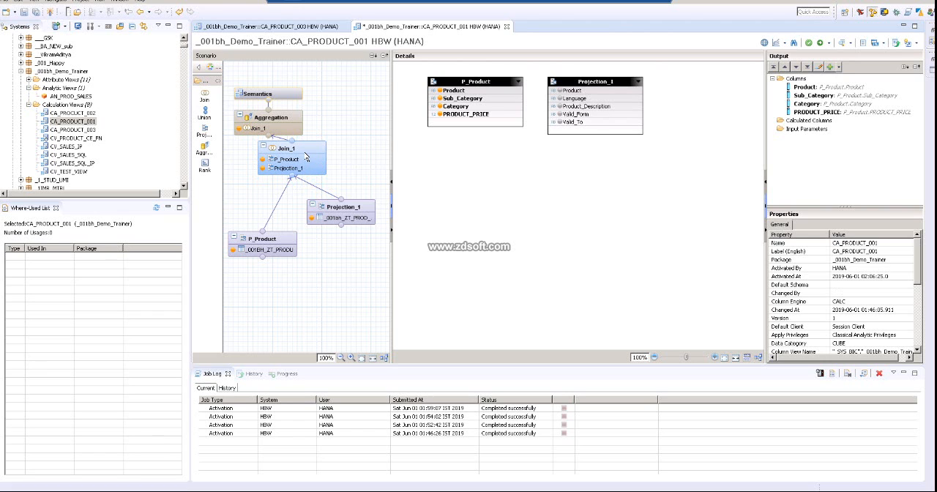
# Step: Auto-arrange the scenario and join P_Product to Projection_1 on their Product columns in Join_1
pyautogui.click(307, 154)
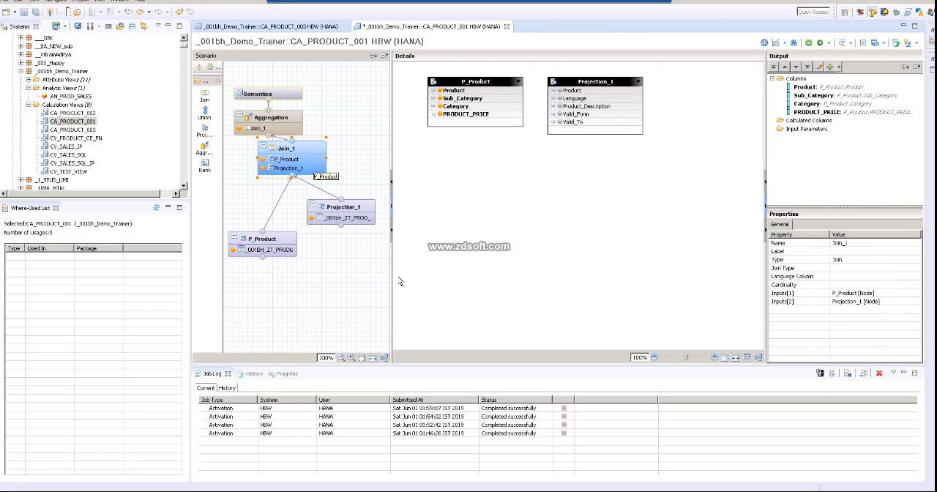
pyautogui.click(384, 358)
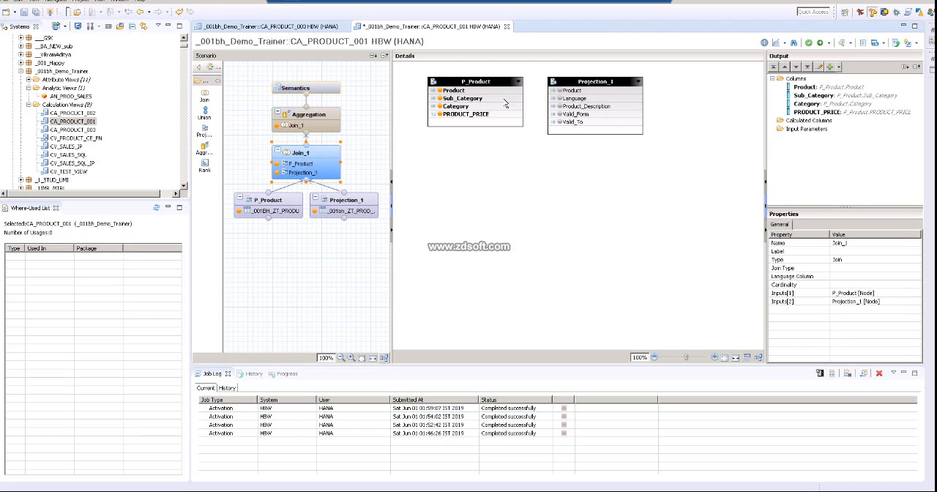
pyautogui.click(540, 92)
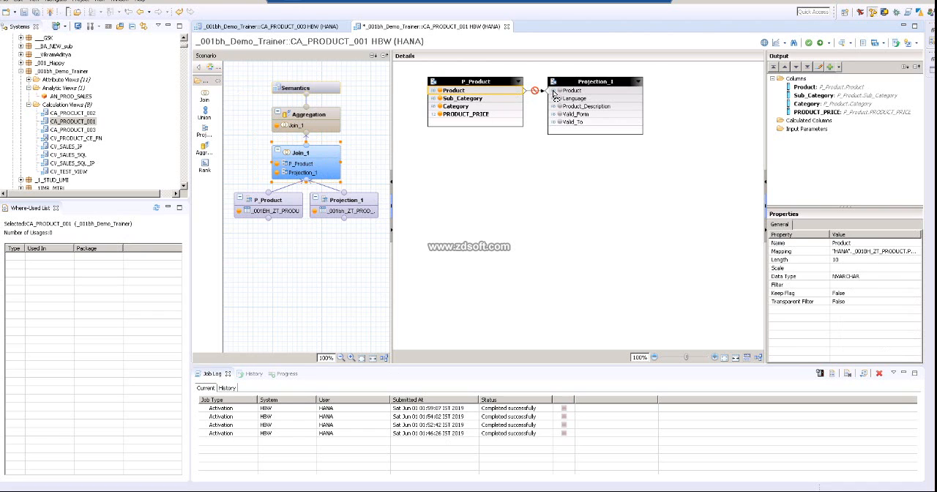
pyautogui.click(560, 99)
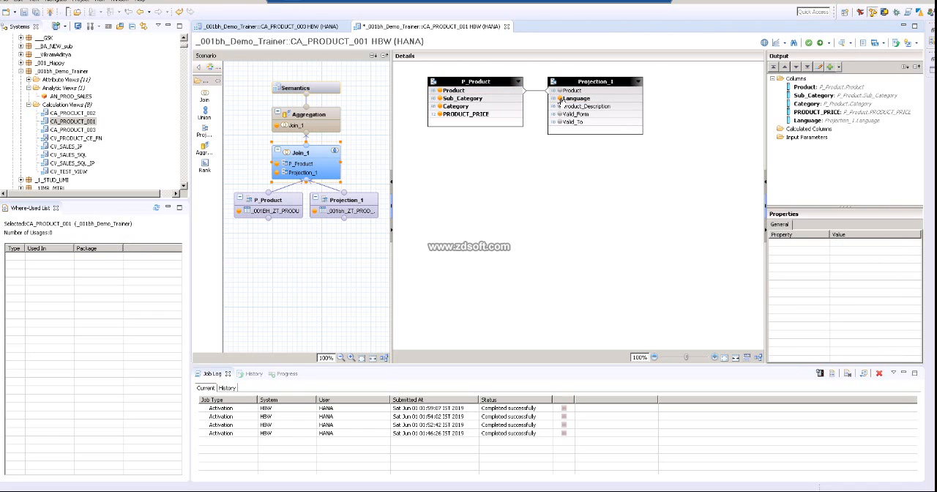
pyautogui.click(560, 98)
pyautogui.click(487, 250)
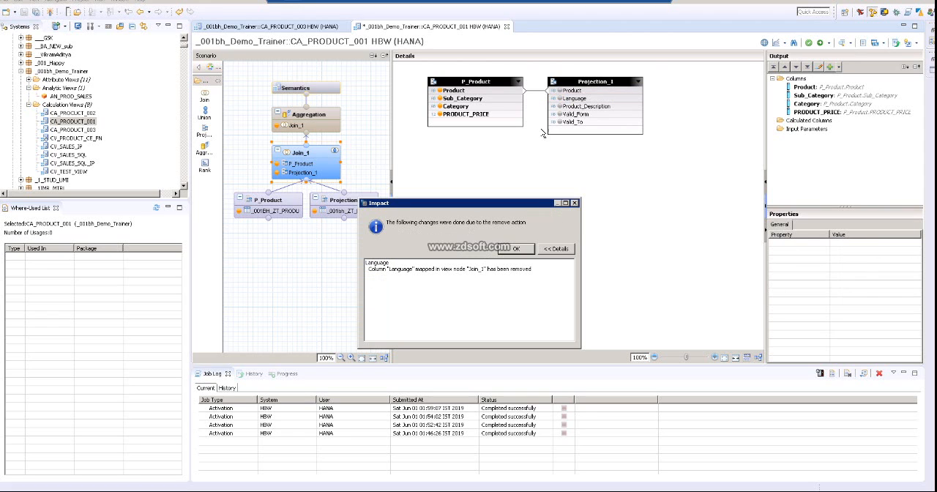
pyautogui.click(516, 248)
# Step: Add Product_Description, Valid_Form and Valid_To from Projection_1 to the output of Join_1
pyautogui.click(560, 106)
pyautogui.click(560, 114)
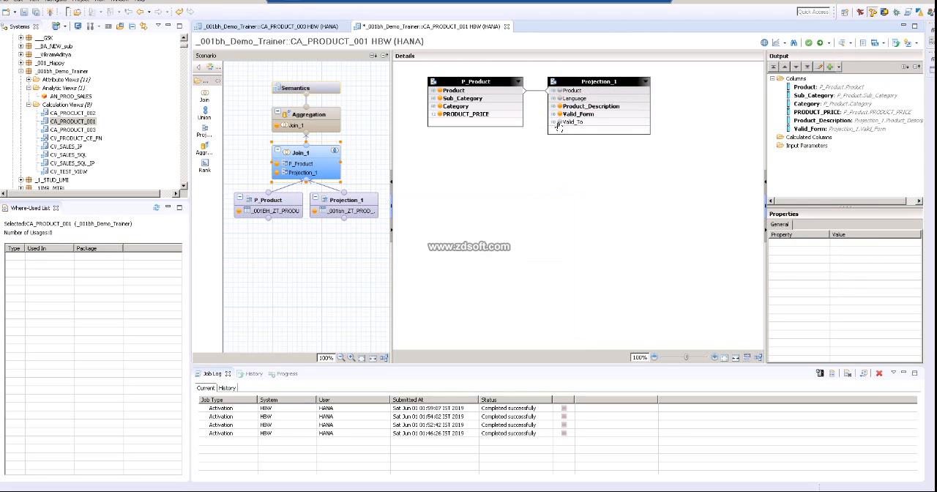
pyautogui.click(560, 122)
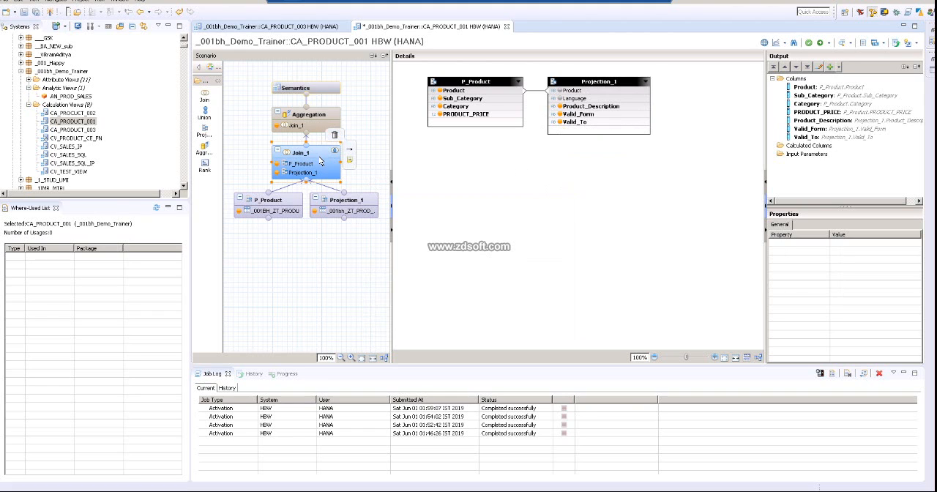
# Step: Set the join type of Join_1 to Left Outer
pyautogui.click(320, 161)
pyautogui.click(871, 268)
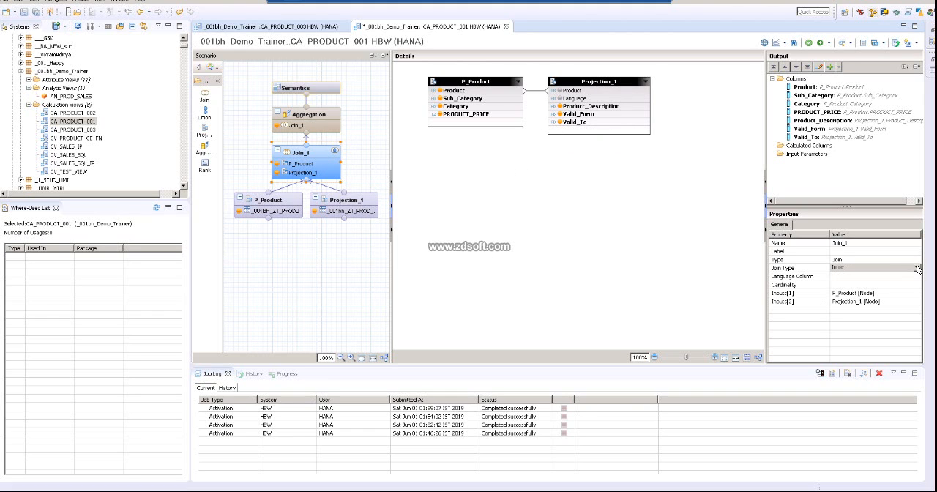
pyautogui.click(917, 268)
pyautogui.click(846, 288)
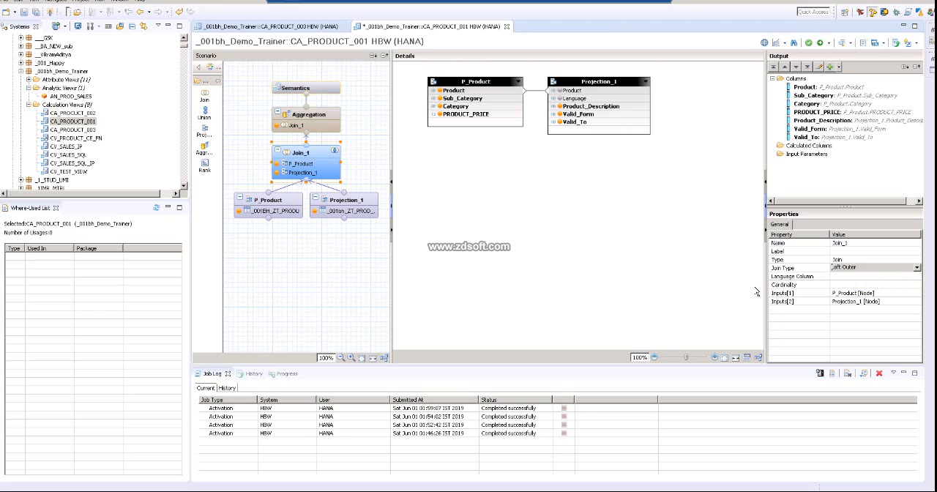
pyautogui.click(675, 283)
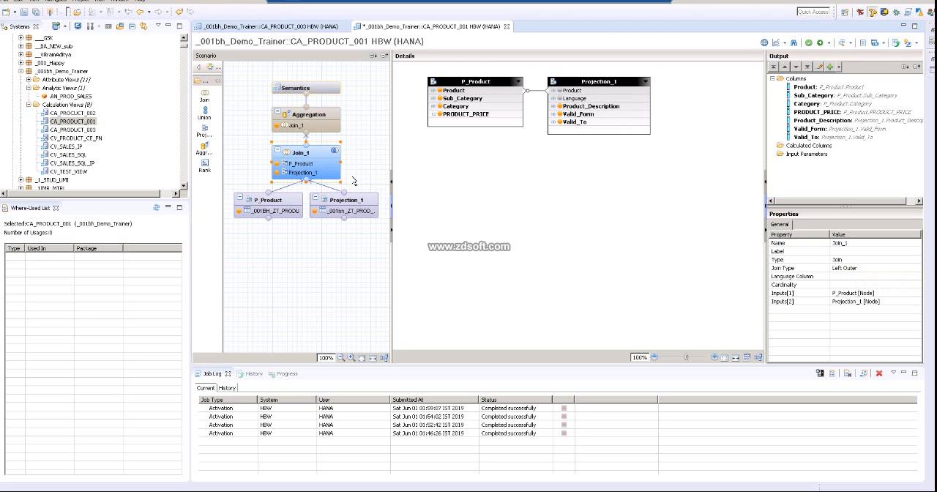
# Step: Rename the Projection_1 node to P_Prod_Desc
pyautogui.click(342, 205)
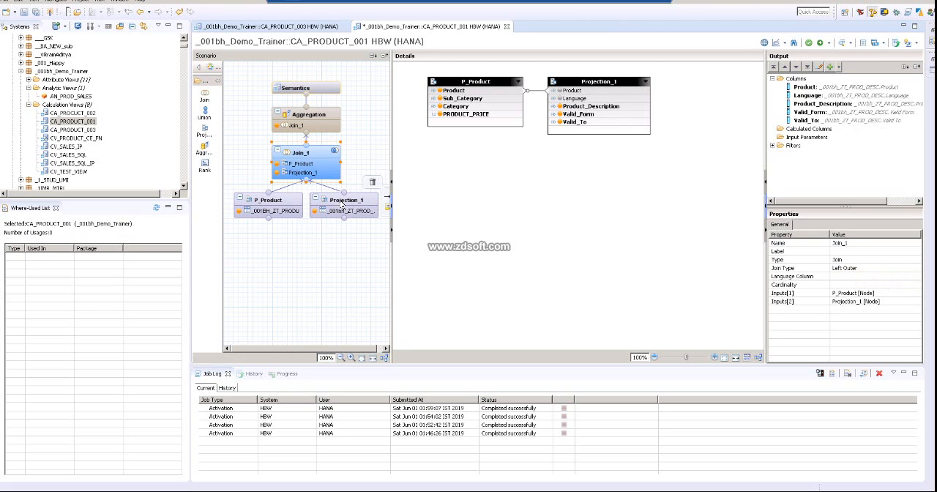
pyautogui.rightClick(342, 205)
pyautogui.click(385, 261)
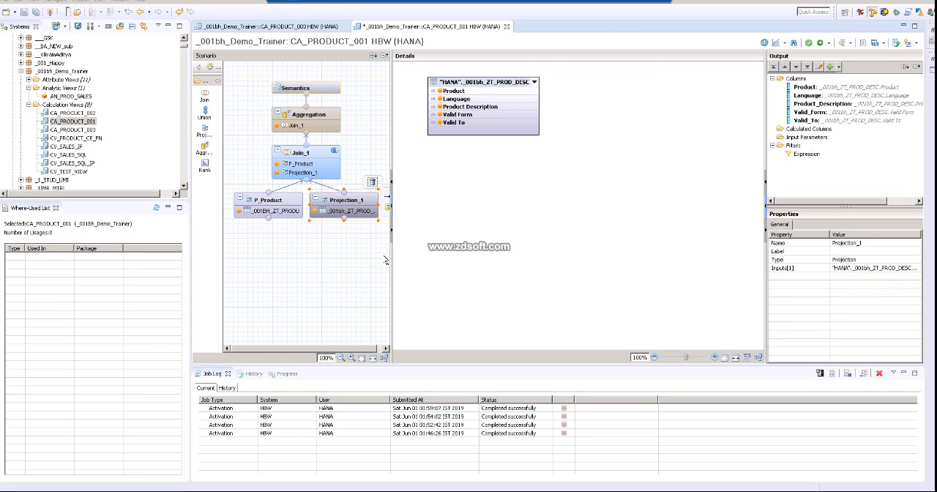
pyautogui.write('P_Prod_Desc')
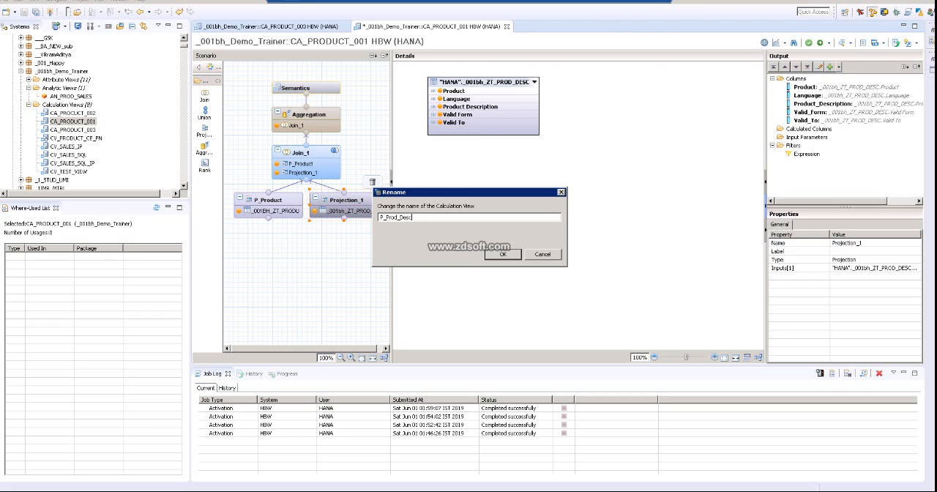
pyautogui.click(512, 255)
# Step: Rename the Join_1 node to J_Proc_Desc
pyautogui.rightClick(313, 152)
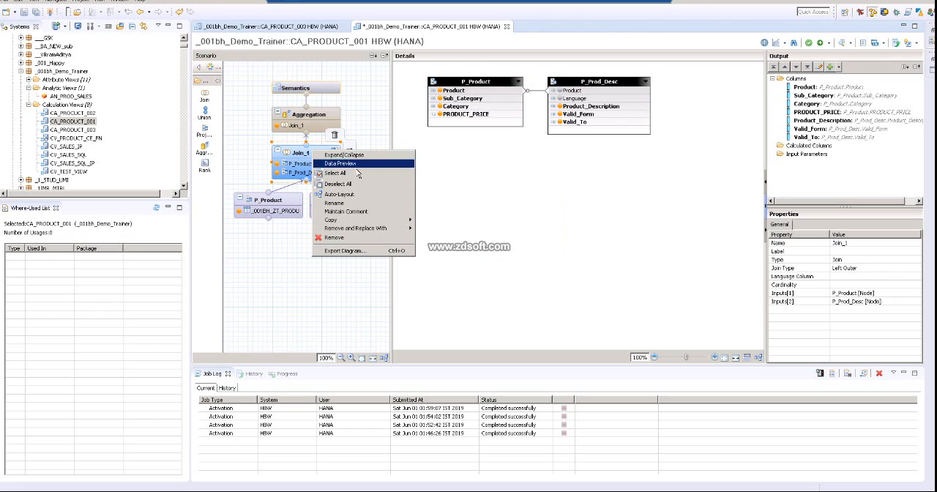
pyautogui.click(359, 205)
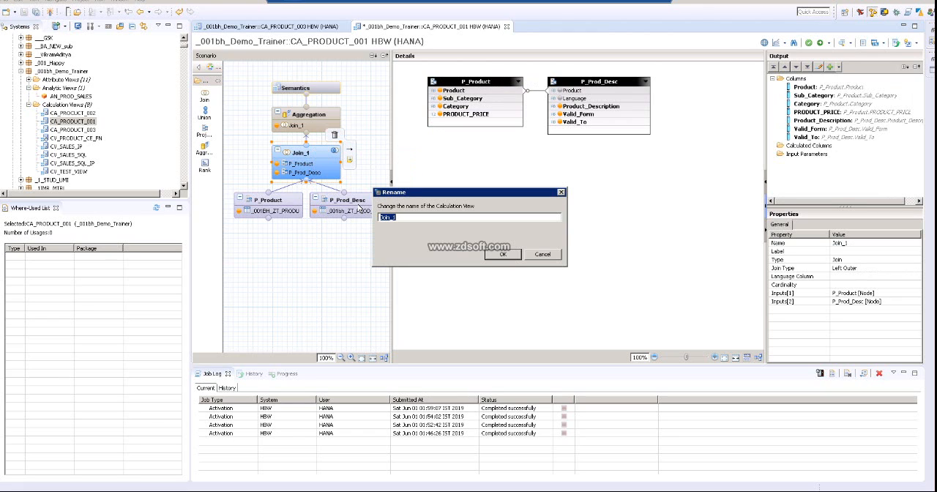
pyautogui.write('J_Prod')
pyautogui.click(515, 254)
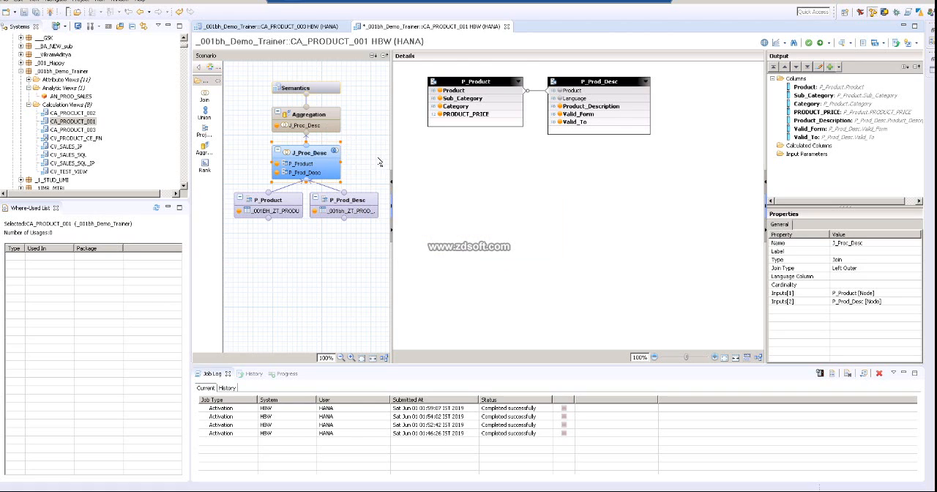
# Step: Add Product_Description, Valid_Form and Valid_To from J_Proc_Desc to the Aggregation node's output
pyautogui.click(330, 127)
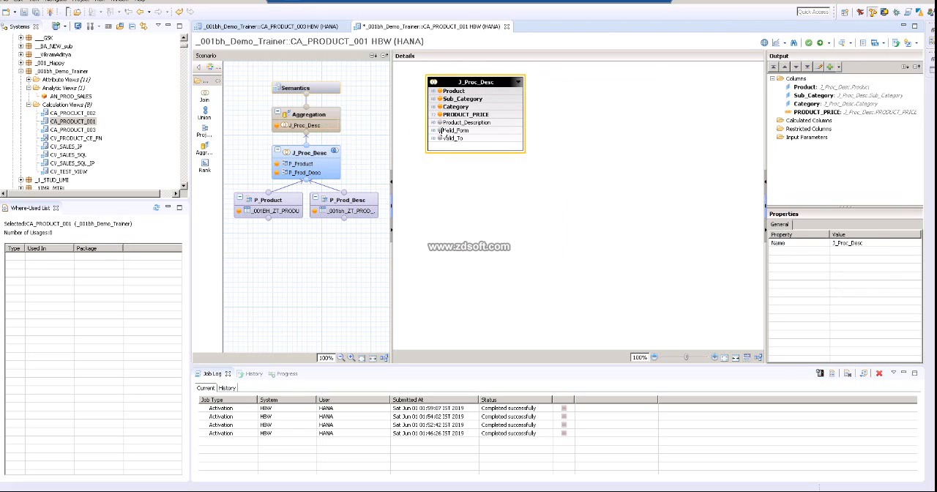
pyautogui.click(440, 122)
pyautogui.click(440, 130)
pyautogui.click(440, 138)
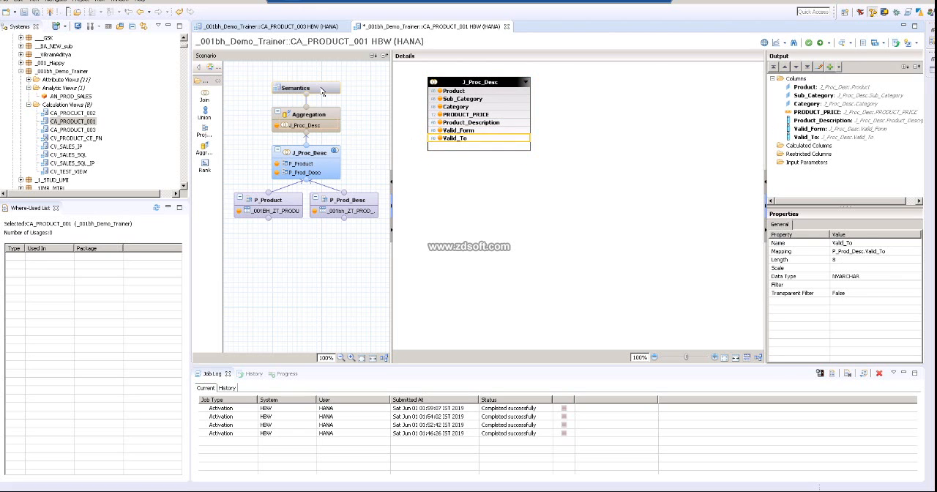
# Step: Auto-assign the types of the new columns in the Semantics node and fit the Name column's width to its contents
pyautogui.click(322, 91)
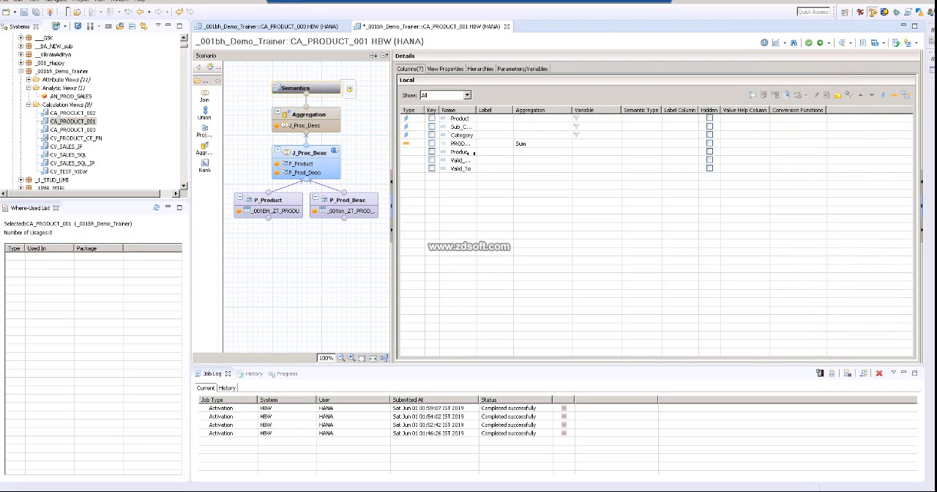
pyautogui.click(908, 96)
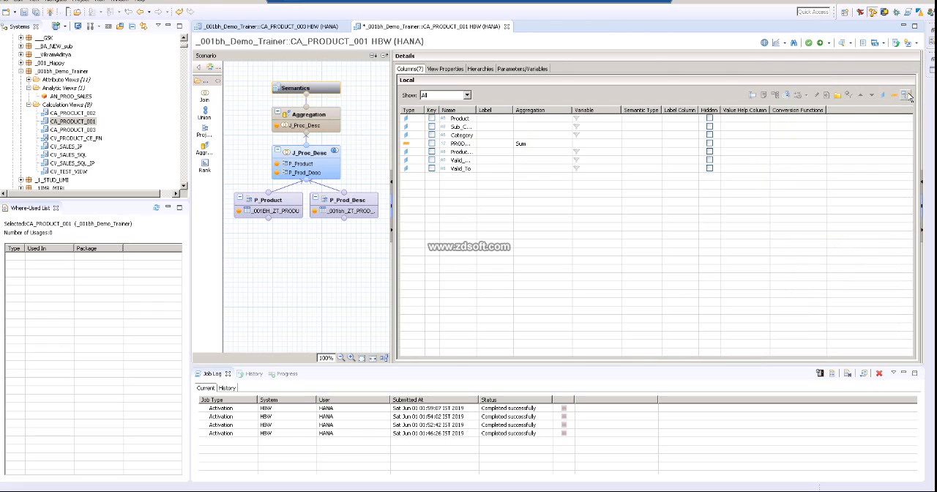
pyautogui.doubleClick(476, 108)
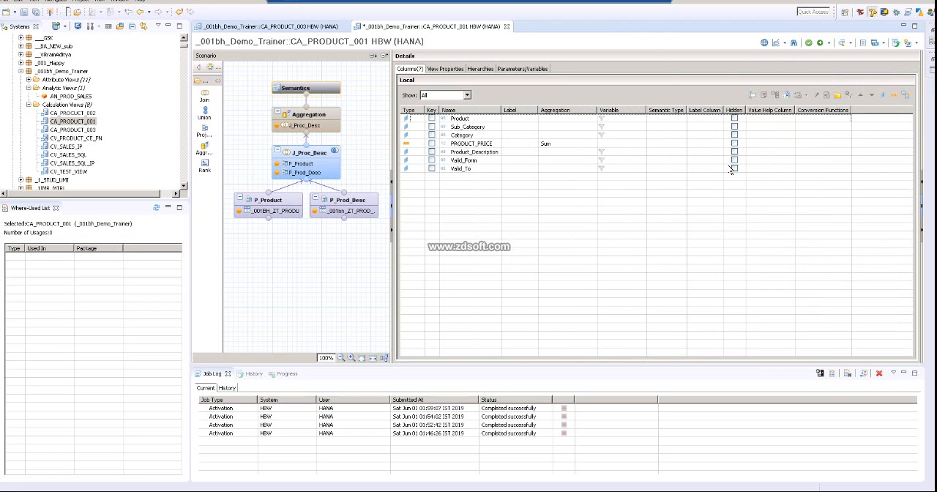
# Step: Activate the CA_PRODUCT_001 view and preview its raw data, closing the preview when checked
pyautogui.click(821, 42)
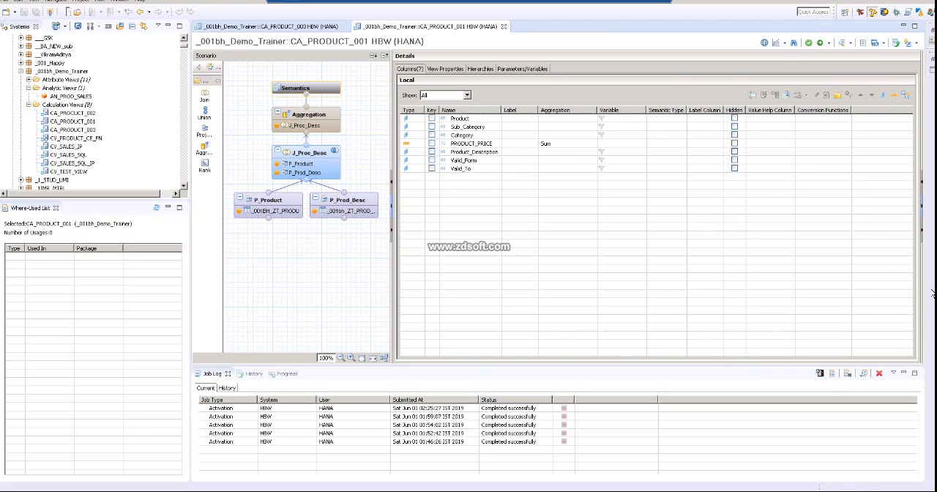
pyautogui.click(842, 42)
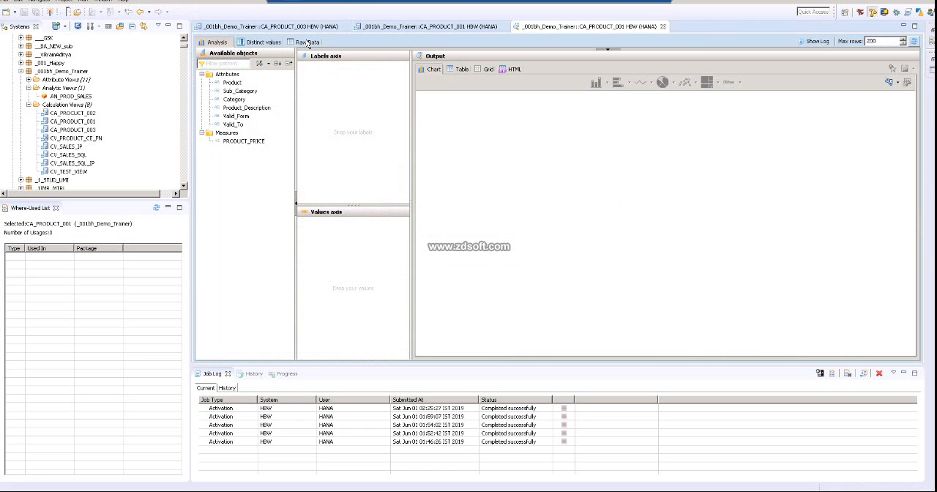
pyautogui.click(307, 42)
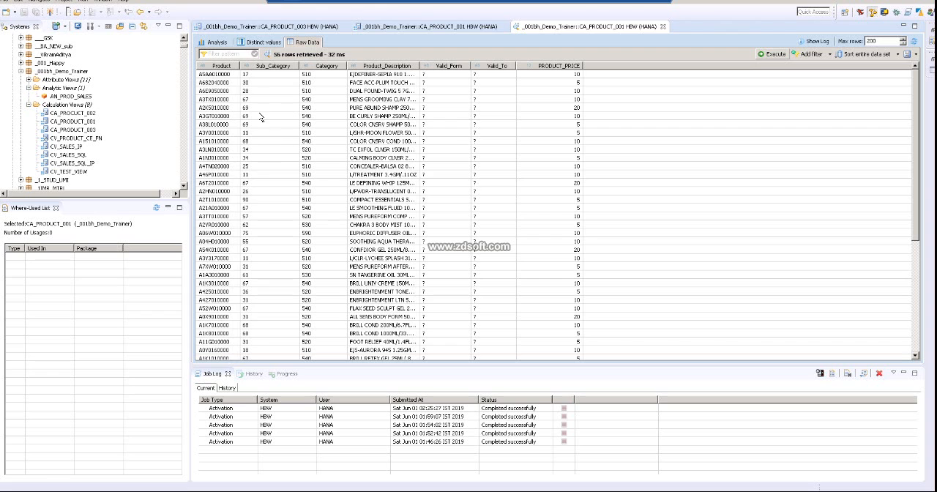
pyautogui.click(663, 26)
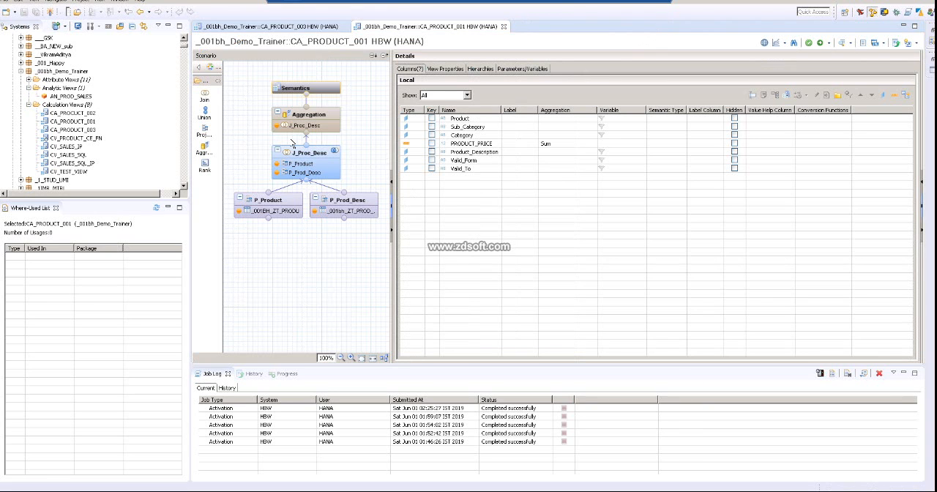
# Step: Create a new variable in the Semantics node with the name and label VAR_SUB_CATAGORY
pyautogui.click(449, 69)
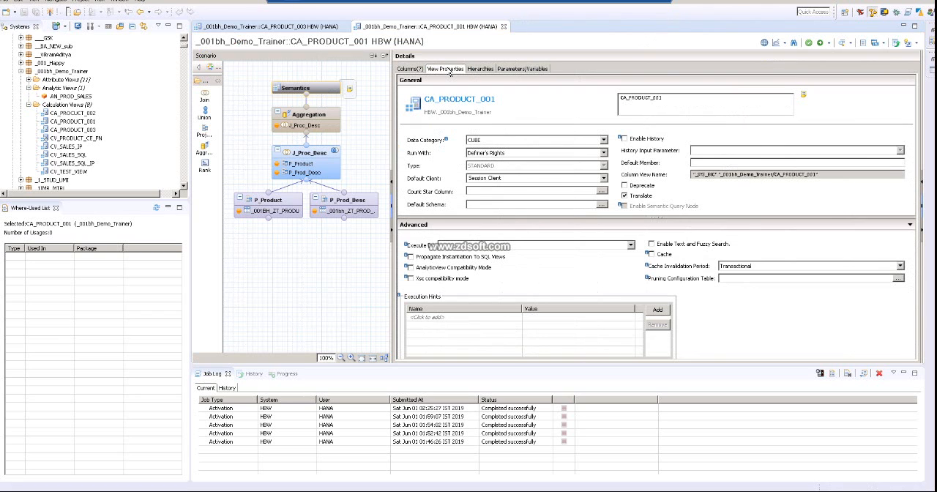
pyautogui.click(530, 69)
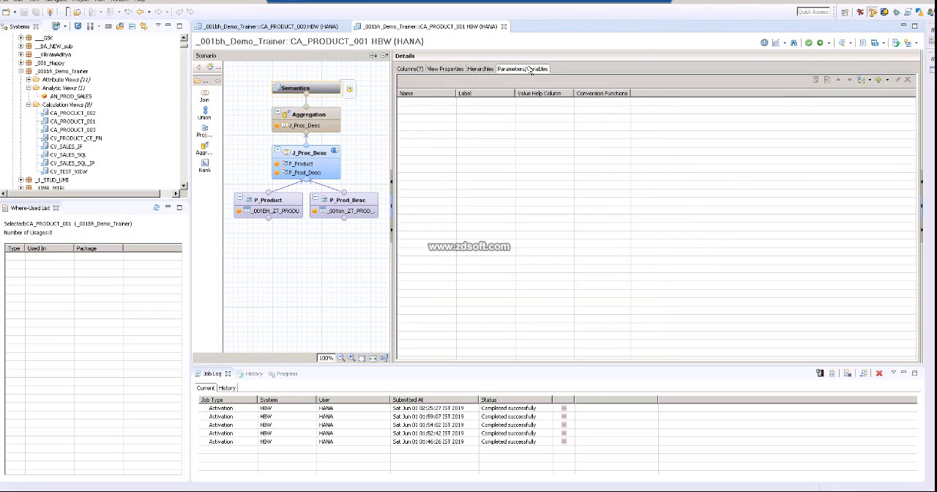
pyautogui.click(888, 80)
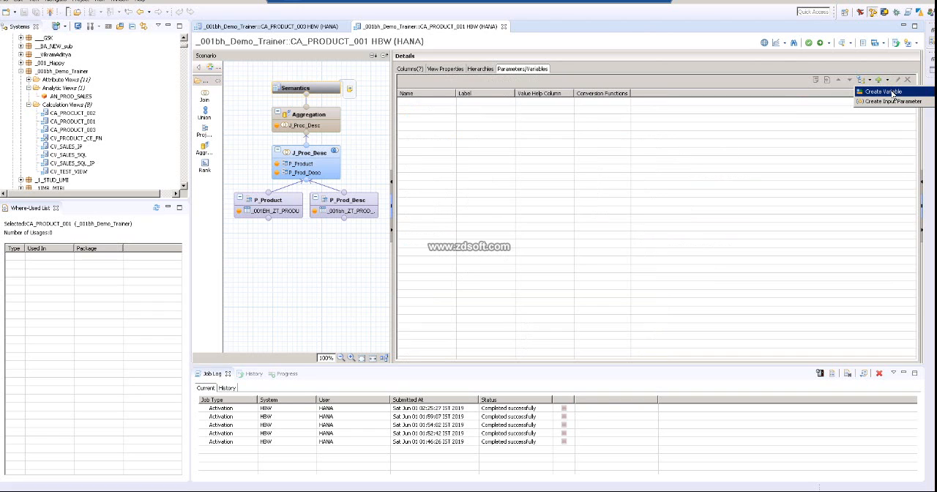
pyautogui.click(884, 92)
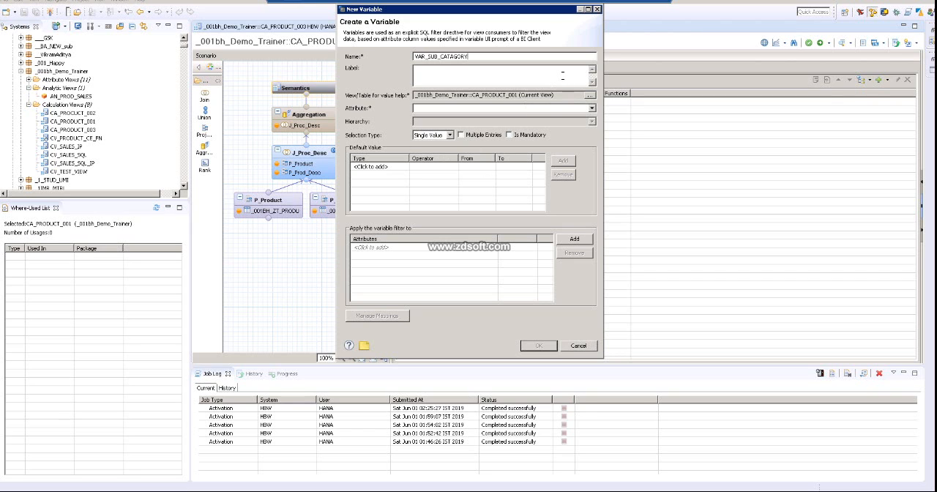
pyautogui.click(562, 75)
pyautogui.click(469, 110)
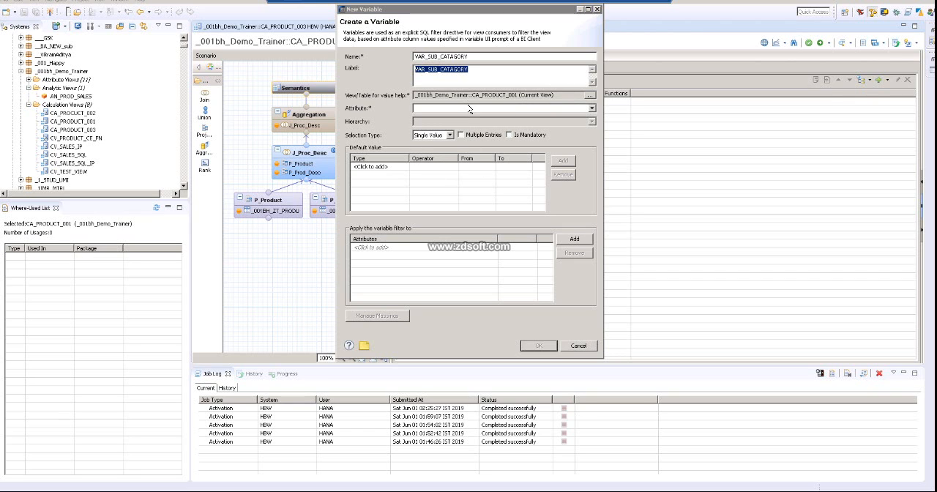
# Step: Base the variable on the Sub_Category attribute of the current view and allow multiple entries
pyautogui.click(398, 112)
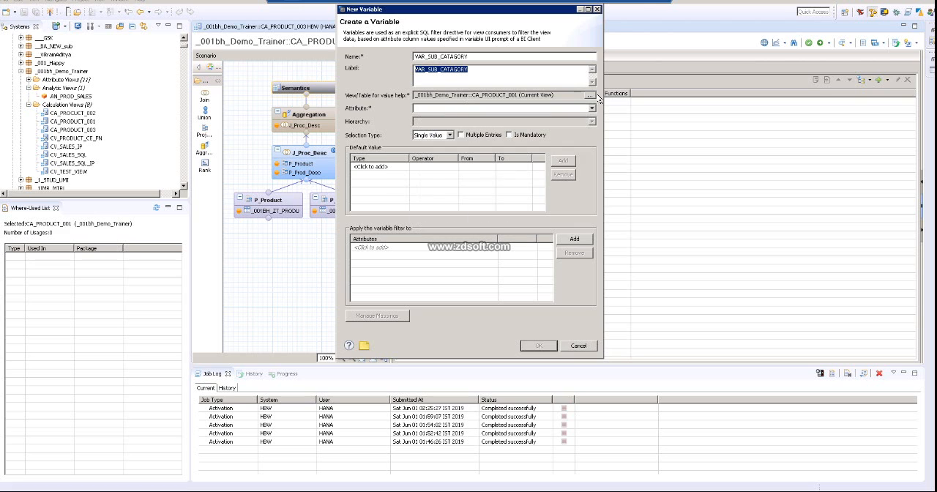
pyautogui.click(591, 95)
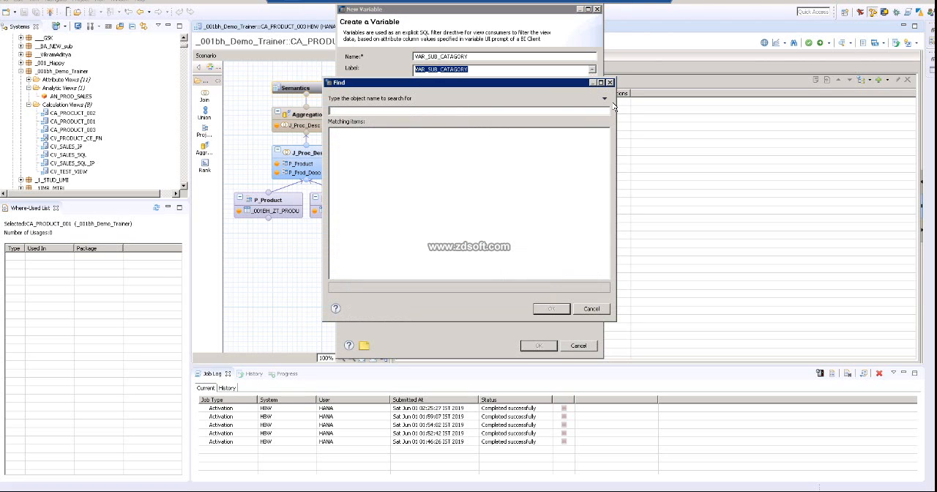
pyautogui.click(611, 83)
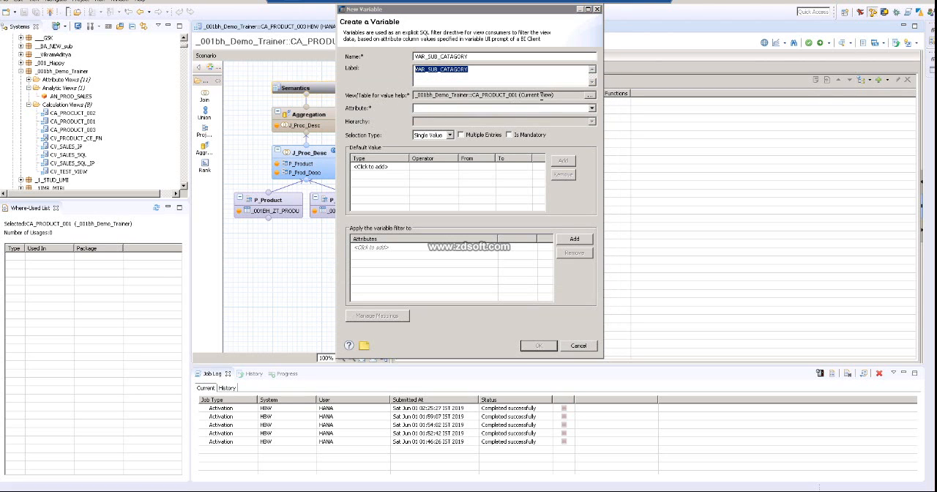
pyautogui.click(592, 109)
pyautogui.click(476, 137)
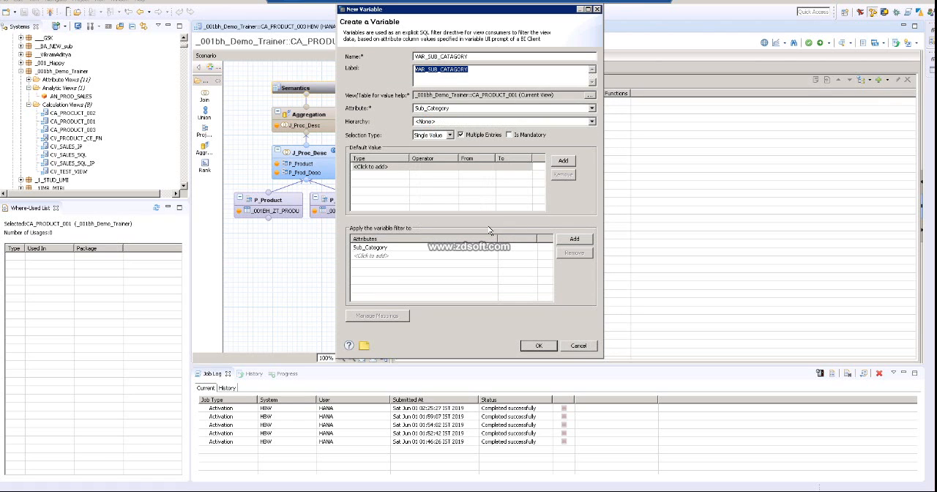
# Step: Add a constant default value to the variable with operator Equal and From value 17
pyautogui.click(440, 171)
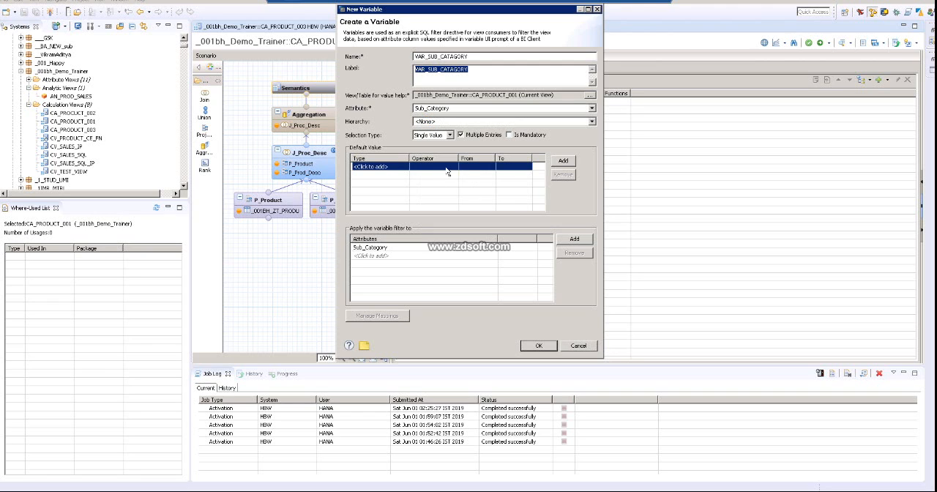
pyautogui.click(396, 171)
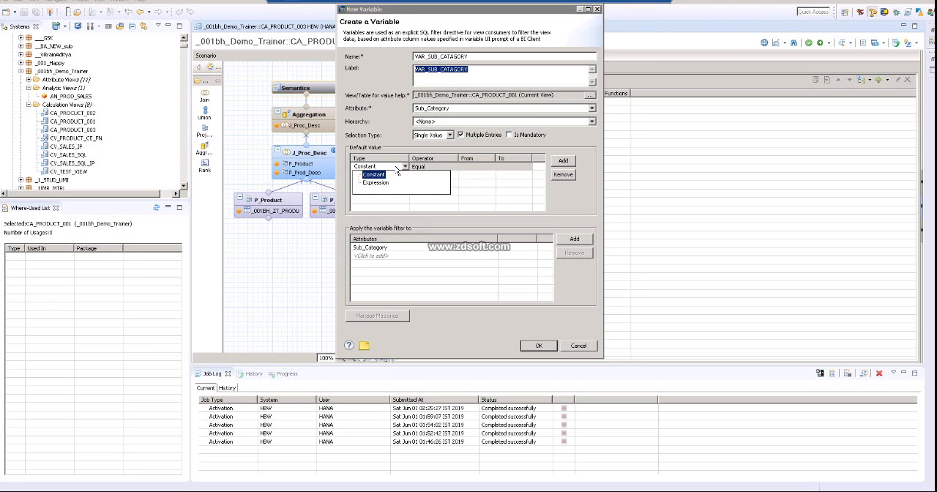
pyautogui.click(439, 169)
pyautogui.click(485, 168)
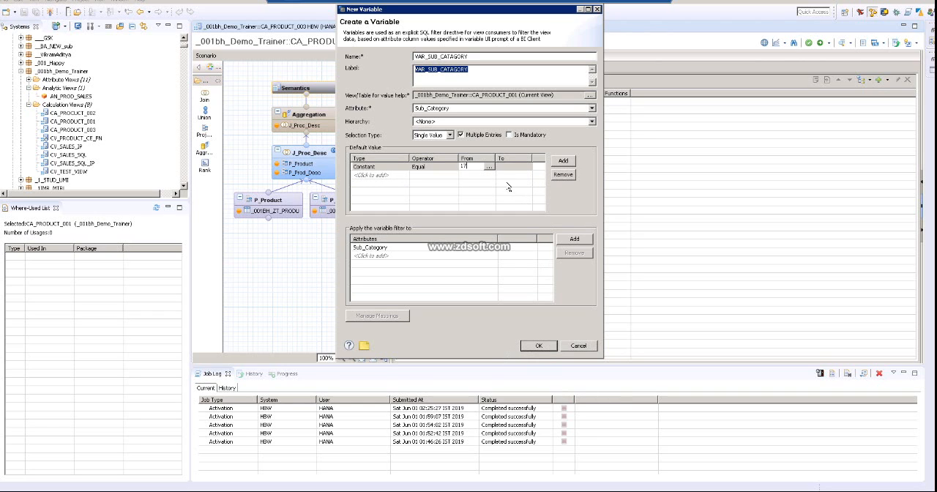
# Step: Keep the Single Value selection type, make the variable mandatory and save its definition
pyautogui.click(451, 135)
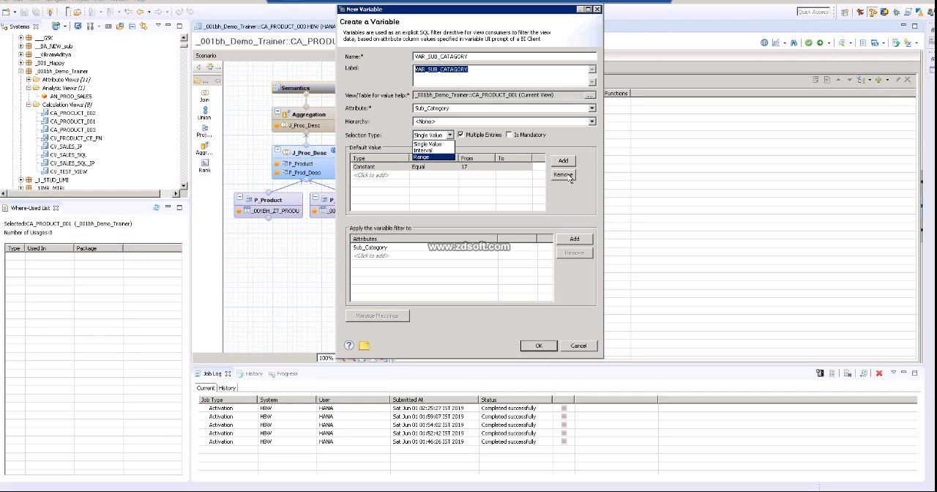
pyautogui.click(587, 138)
pyautogui.click(510, 136)
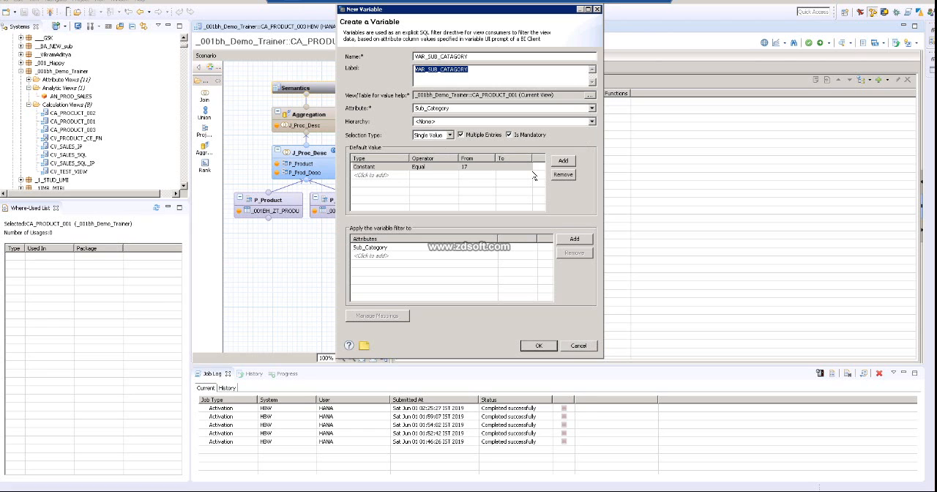
pyautogui.click(542, 349)
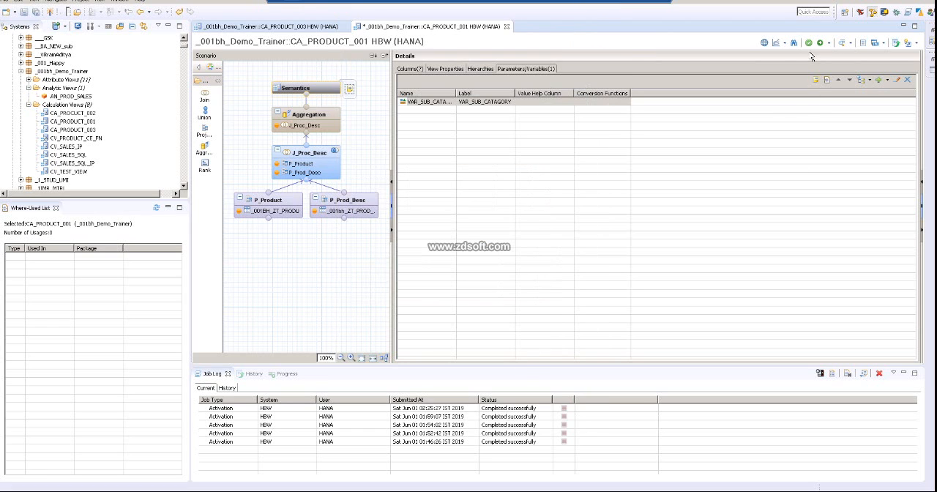
# Step: Activate the view and preview its raw data with VAR_SUB_CATAGORY set to 15
pyautogui.click(820, 43)
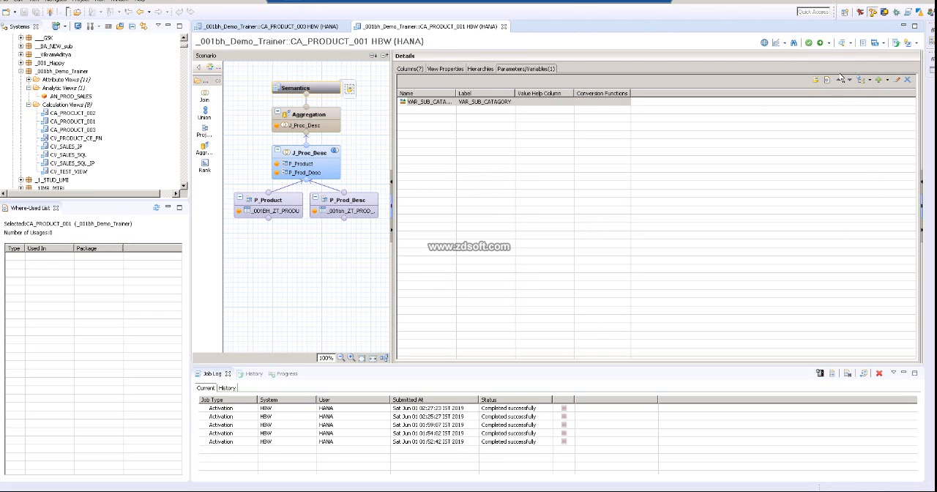
pyautogui.click(842, 43)
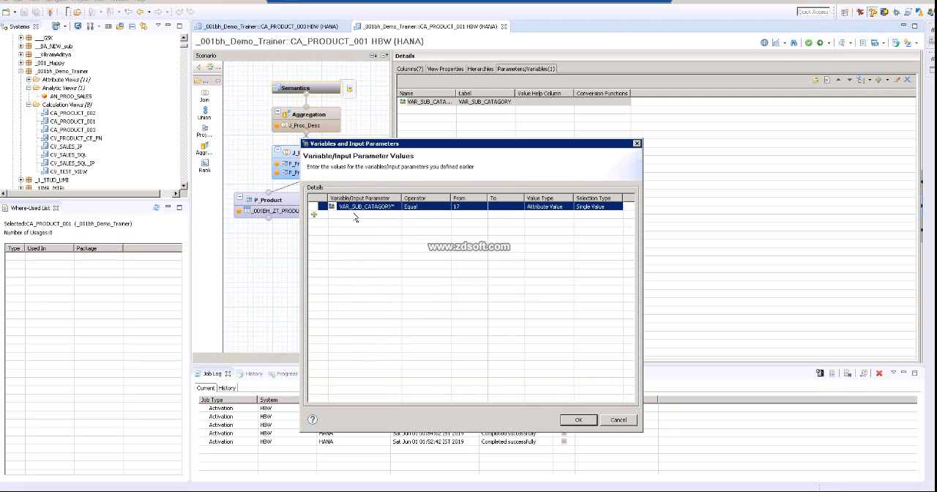
pyautogui.click(470, 207)
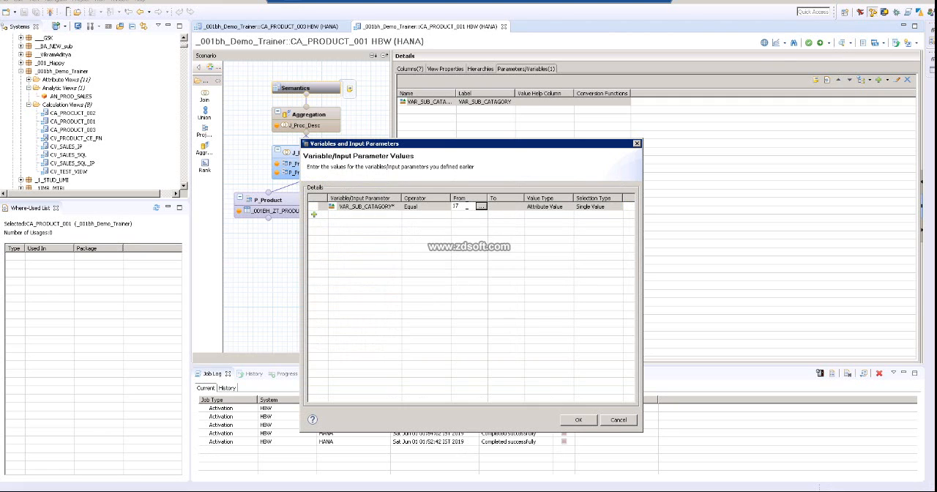
pyautogui.doubleClick(456, 207)
pyautogui.click(482, 207)
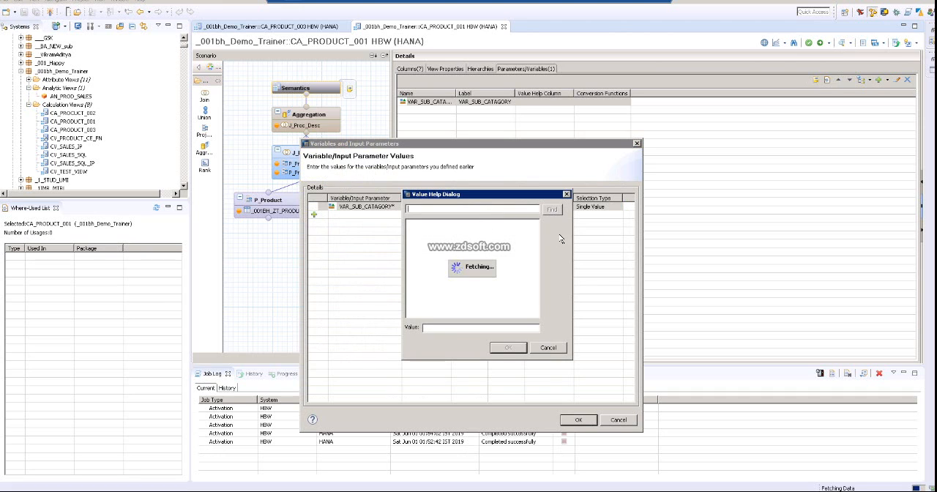
pyautogui.doubleClick(411, 230)
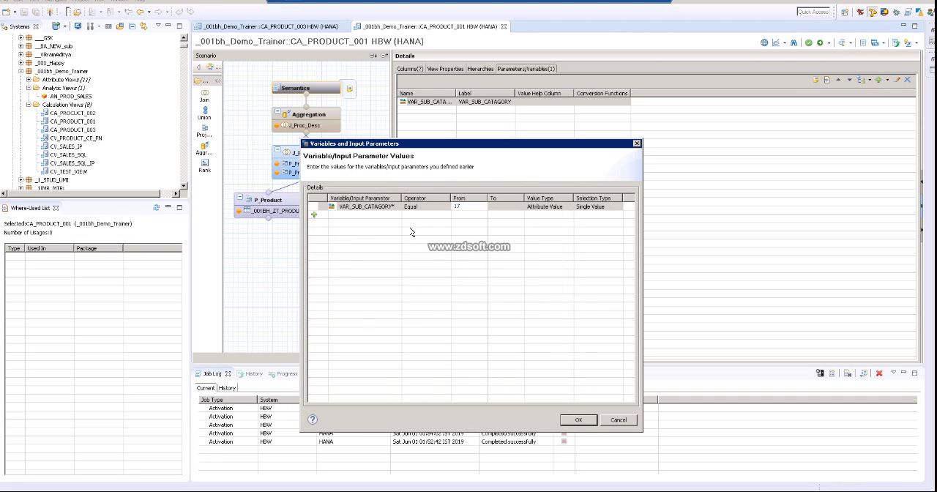
pyautogui.click(470, 206)
pyautogui.press('BackSpace')
pyautogui.write('5')
pyautogui.click(578, 419)
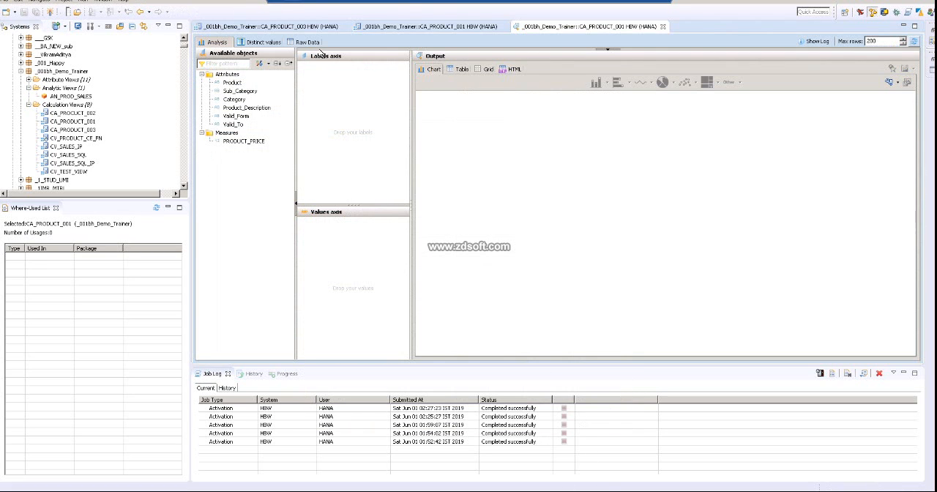
pyautogui.click(313, 43)
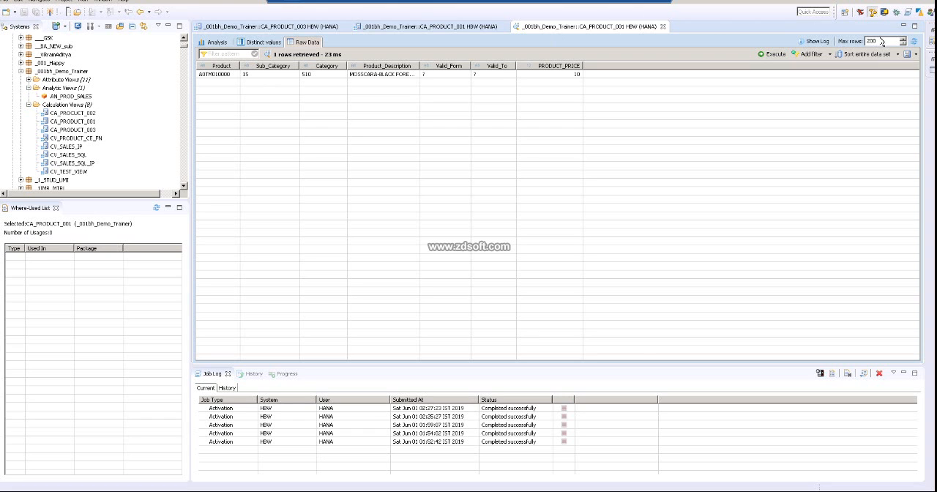
# Step: Refresh the raw data preview using the variable's default value 17 and check the returned row
pyautogui.click(913, 41)
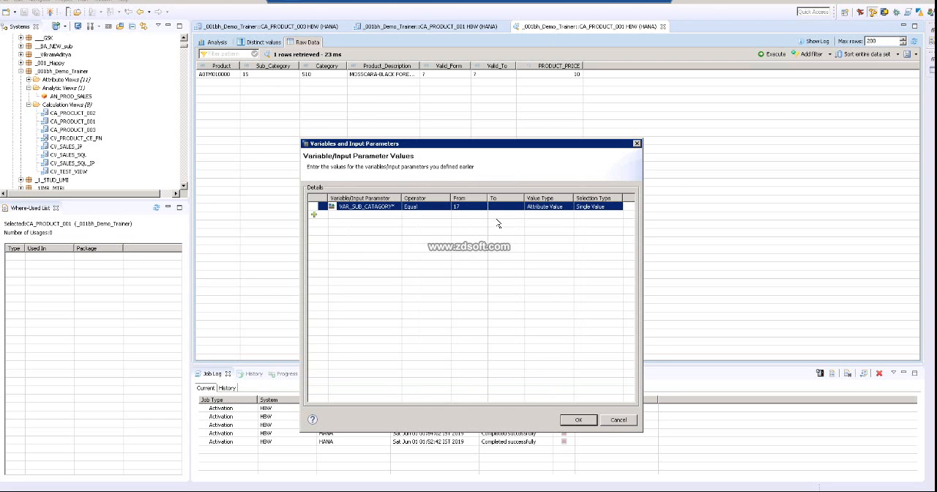
pyautogui.click(587, 421)
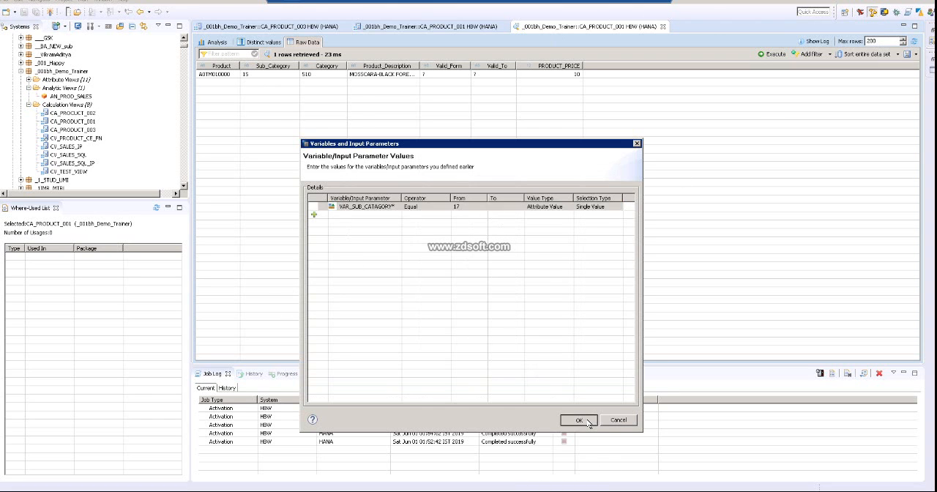
pyautogui.click(282, 75)
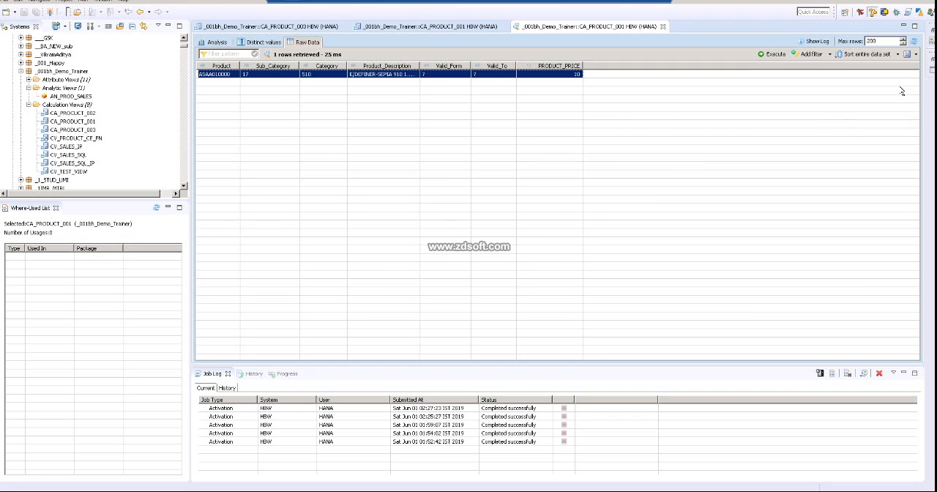
# Step: Try to refresh the preview with the mandatory VAR_SUB_CATAGORY value left empty, cancel the prompt and close the preview
pyautogui.click(913, 41)
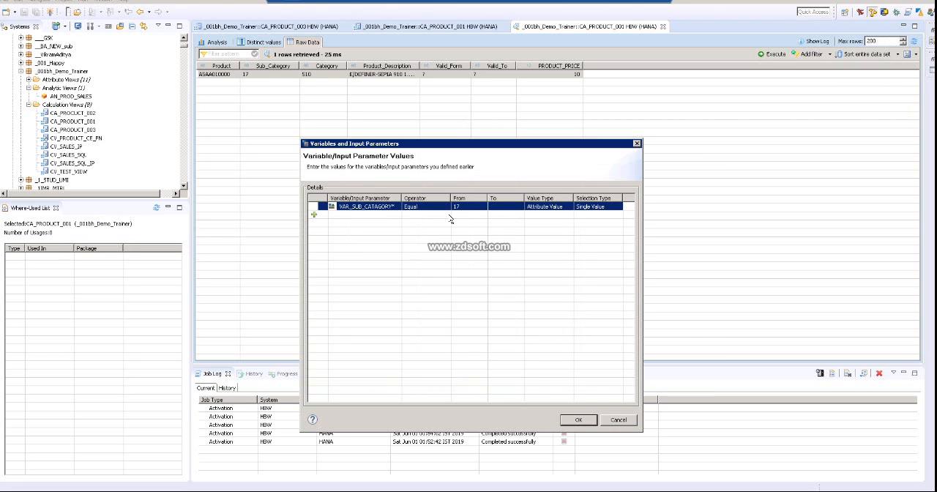
pyautogui.click(457, 206)
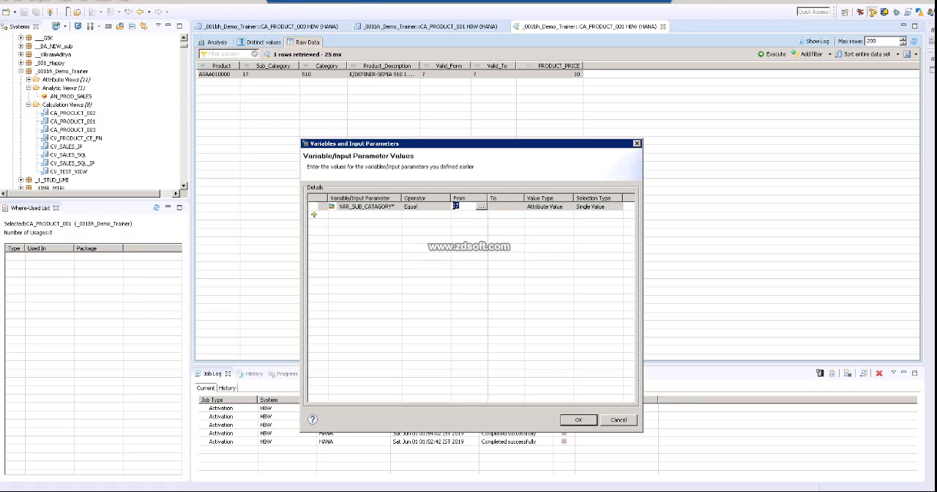
pyautogui.press('BackSpace')
pyautogui.click(582, 423)
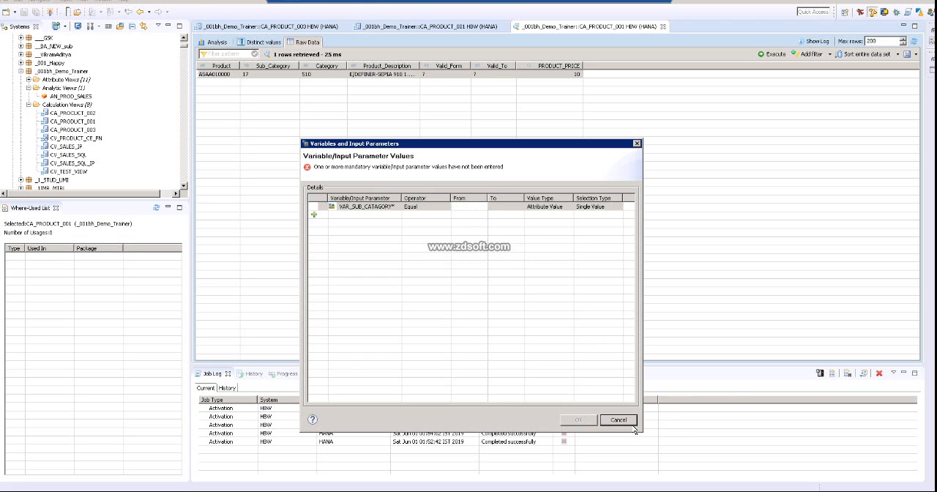
pyautogui.click(609, 419)
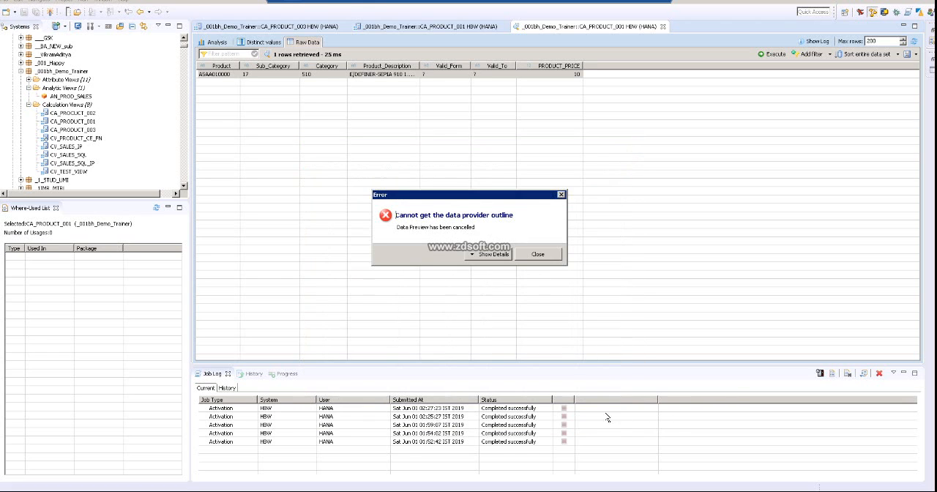
pyautogui.click(539, 254)
pyautogui.click(663, 26)
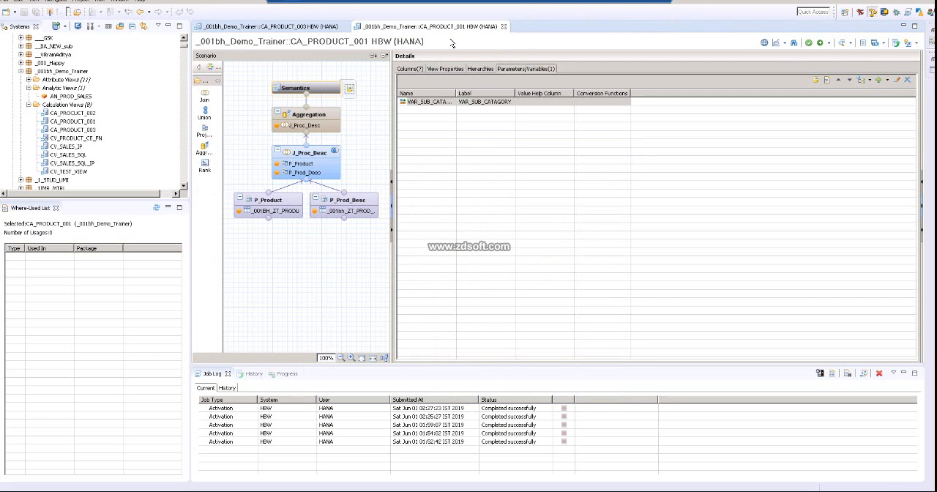
# Step: Make the variable VAR_SUB_CATAGORY non-mandatory, save its definition and activate the calculation view
pyautogui.doubleClick(491, 106)
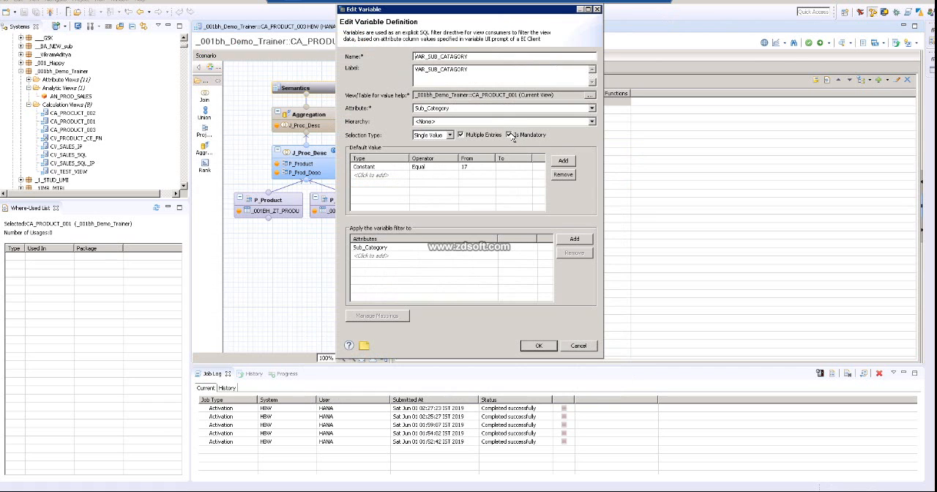
pyautogui.click(539, 345)
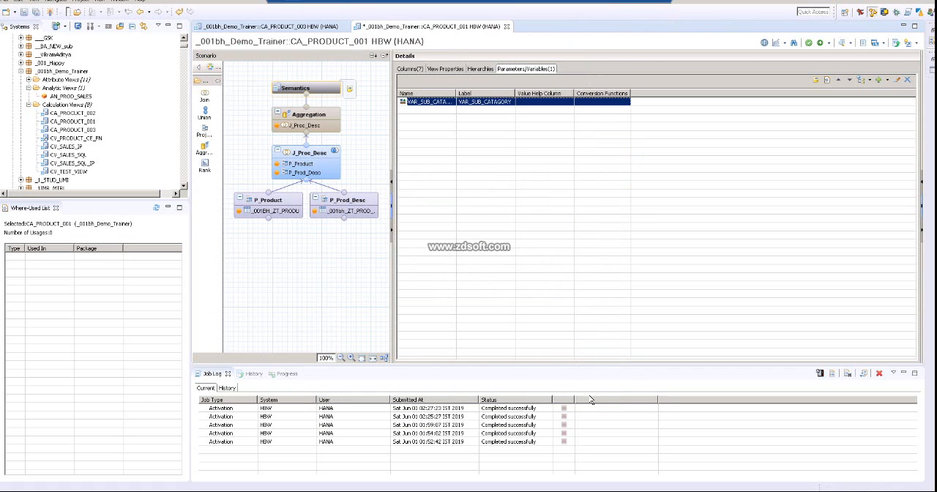
pyautogui.click(820, 43)
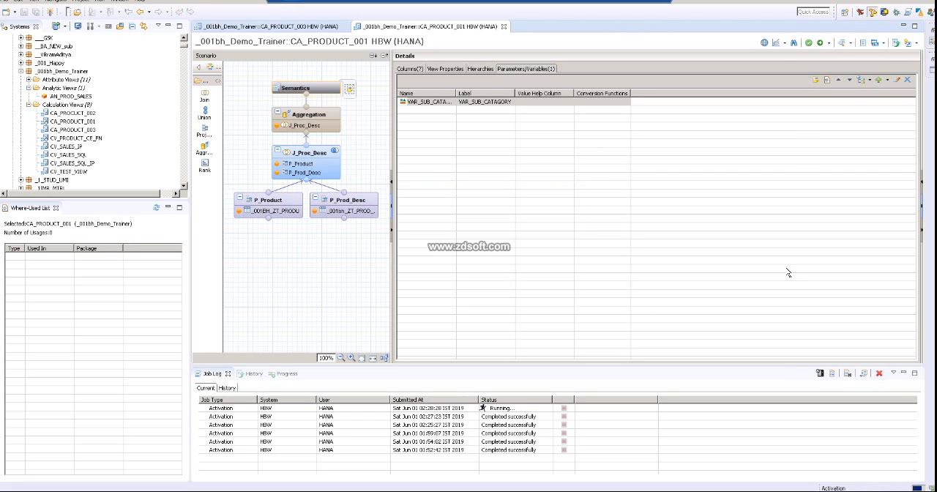
# Step: Preview the view's raw data with the VAR_SUB_CATAGORY value cleared
pyautogui.click(843, 44)
pyautogui.click(469, 206)
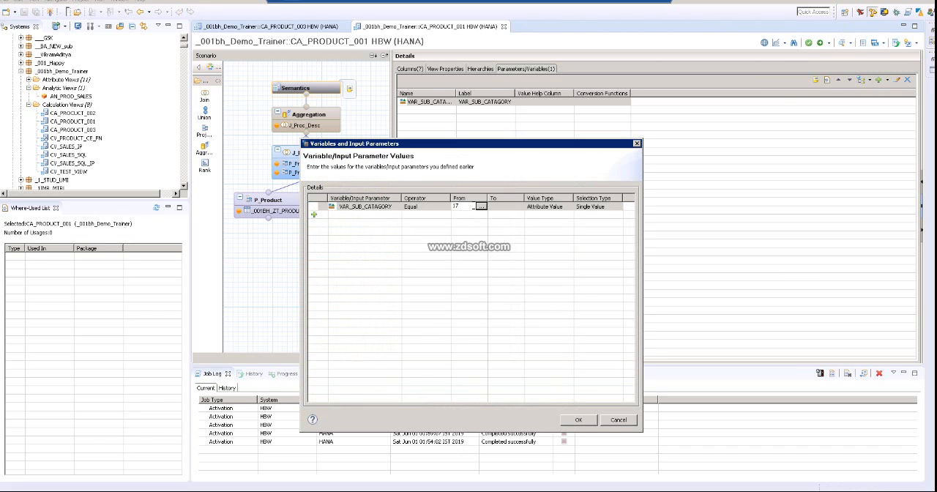
pyautogui.moveTo(460, 206); pyautogui.dragTo(434, 205)
pyautogui.press('BackSpace')
pyautogui.click(579, 419)
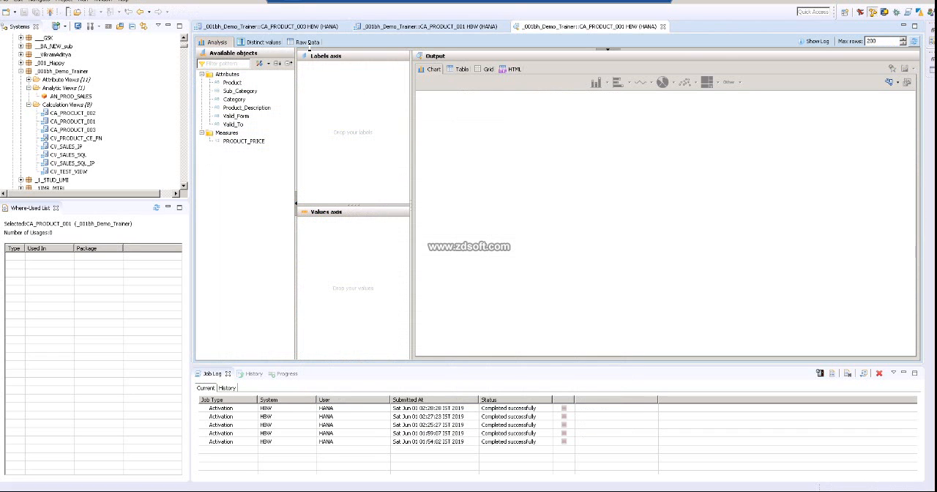
pyautogui.click(311, 42)
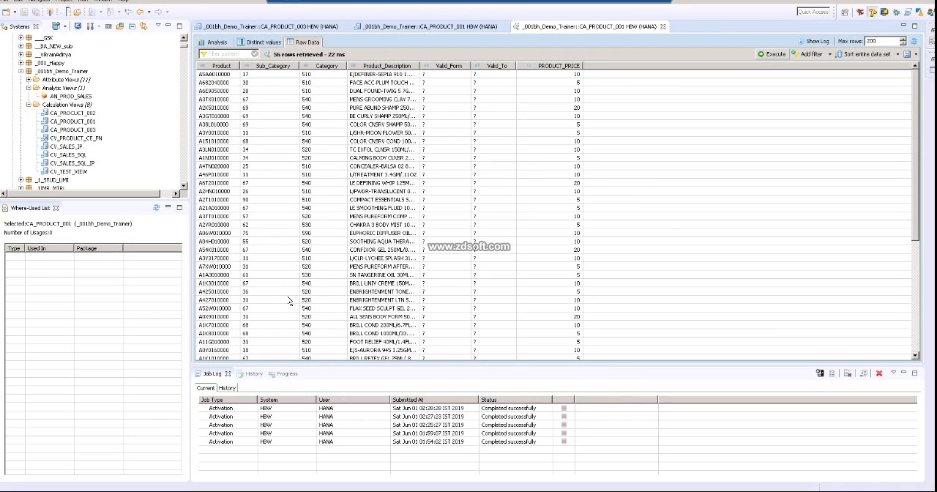
# Step: Quick-filter the raw data on Sub_Category 17, change the filter value to 69 and execute the preview again
pyautogui.rightClick(265, 76)
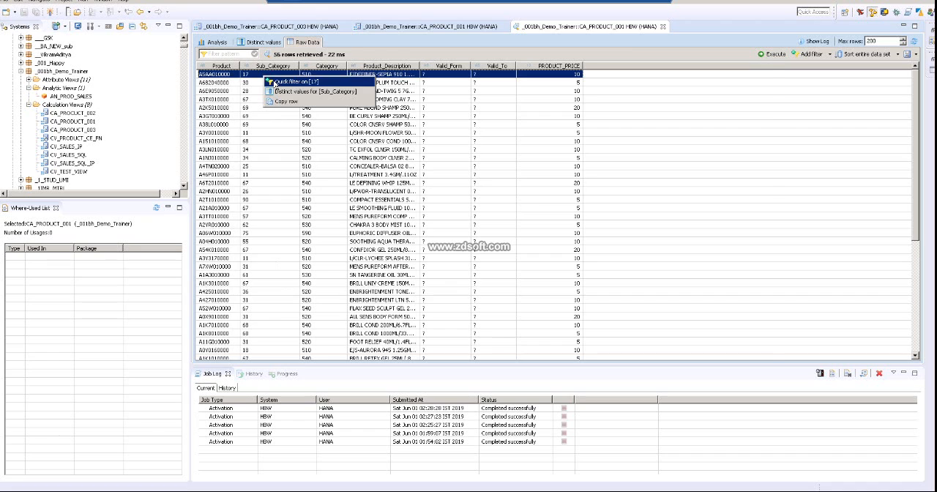
pyautogui.click(275, 82)
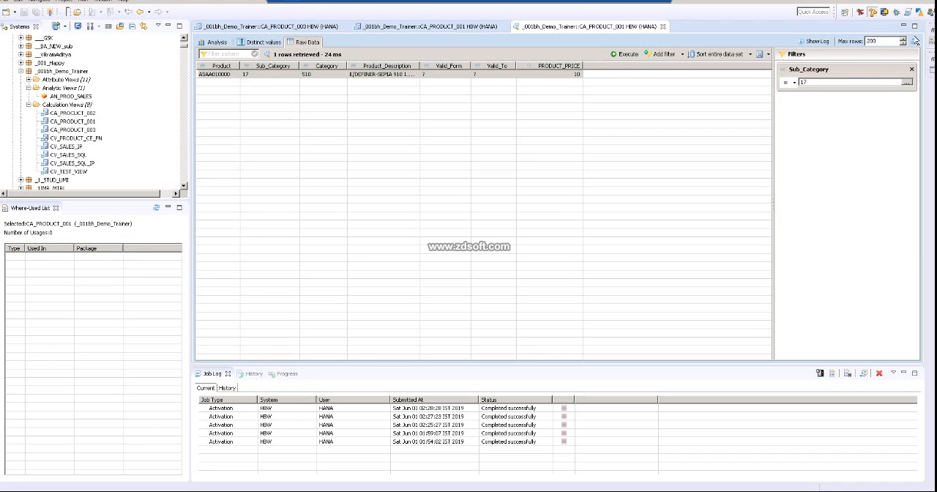
pyautogui.doubleClick(806, 82)
pyautogui.write('69')
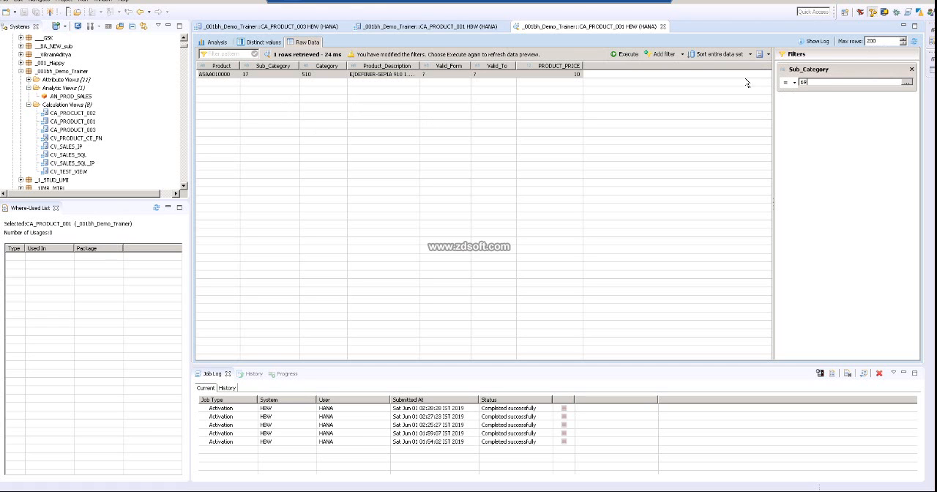
pyautogui.click(626, 56)
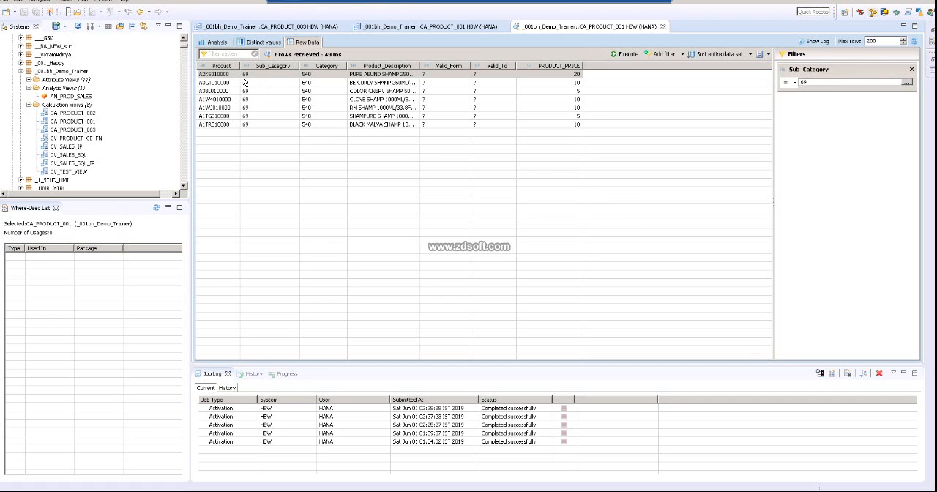
# Step: Refresh the filtered data preview with the default VAR_SUB_CATAGORY value removed from the variable prompt
pyautogui.click(913, 41)
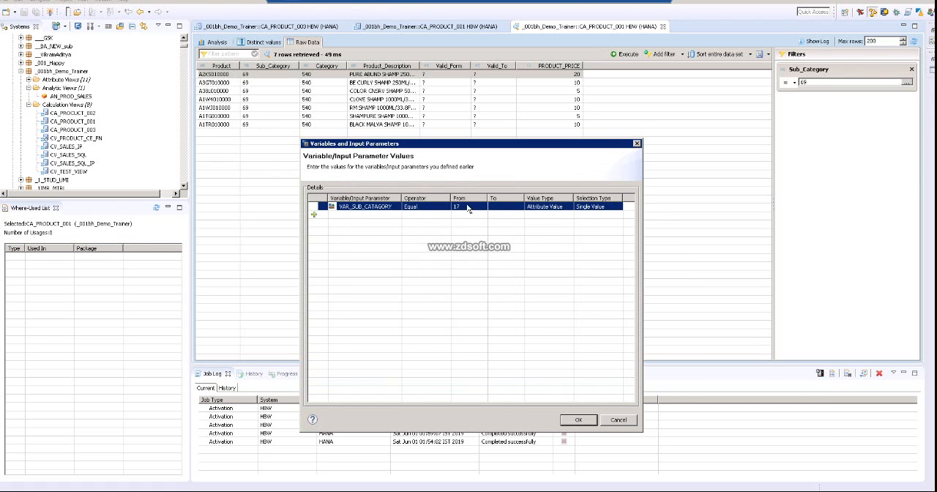
pyautogui.click(468, 207)
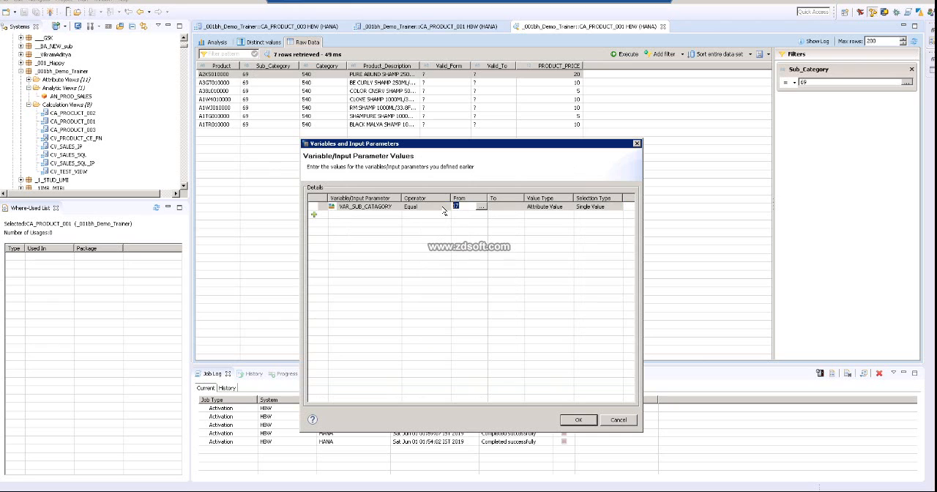
pyautogui.press('BackSpace')
pyautogui.click(577, 421)
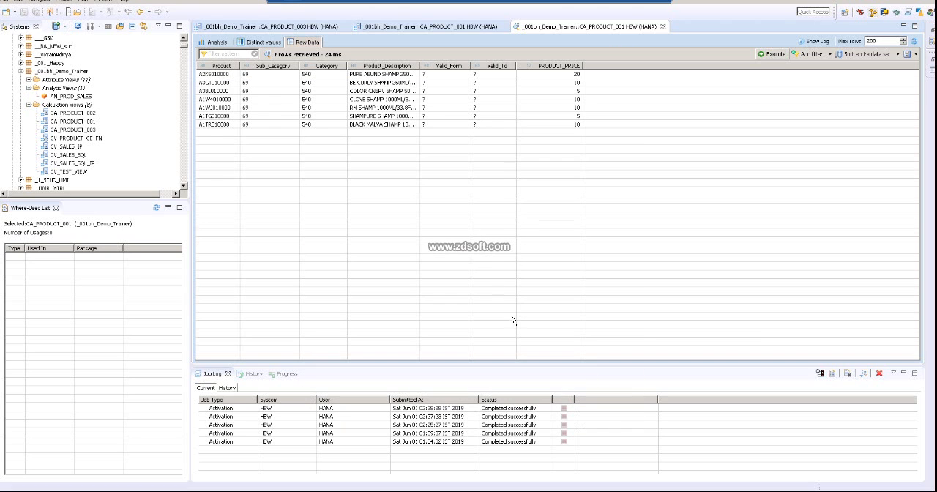